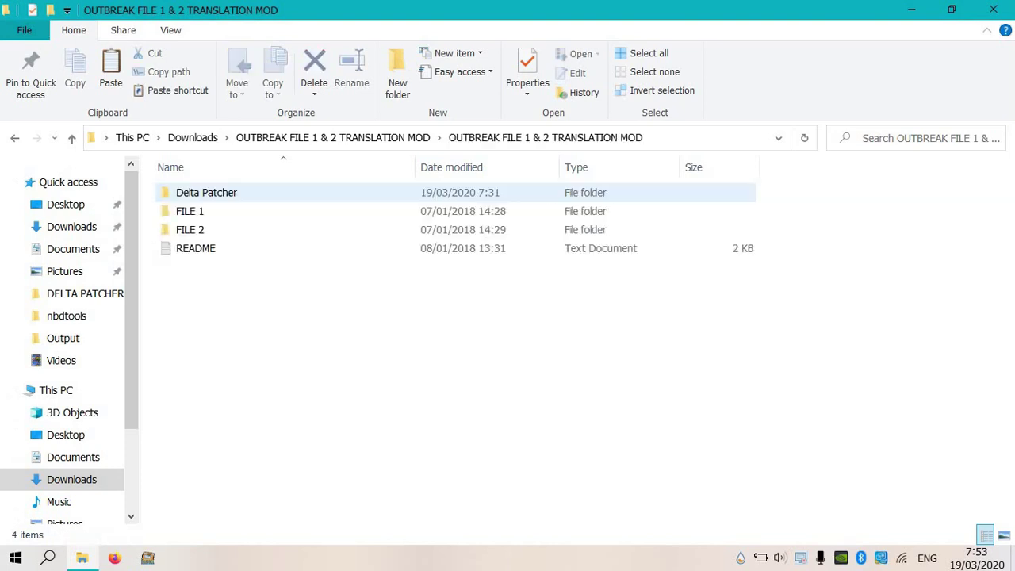
pyautogui.press('Return')
# Delete the old Biohazard Outbreak File 2 (Japan) NEW disc image from the Delta Patcher folder.
pyautogui.press('Down')
pyautogui.press('Down')
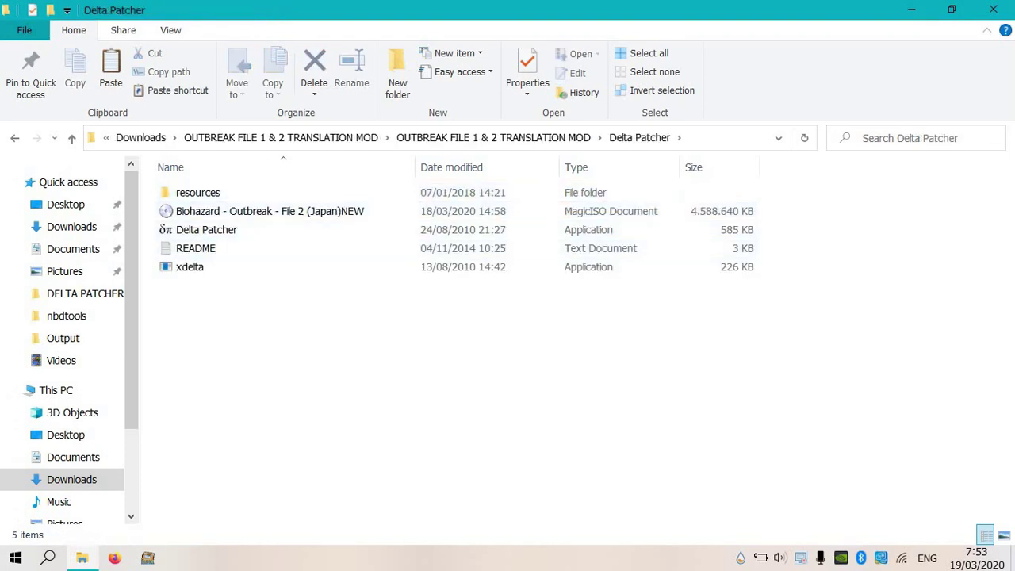
pyautogui.press('Up')
pyautogui.press('Up')
pyautogui.press('Up')
pyautogui.press('Down')
pyautogui.press('Menu')
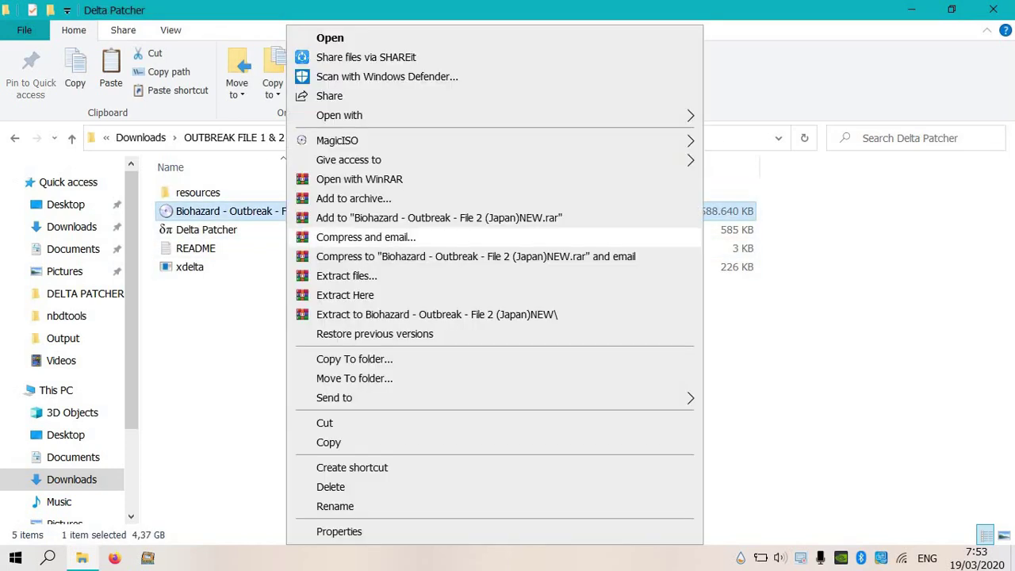
pyautogui.press('Up')
pyautogui.press('Up')
pyautogui.press('Up')
pyautogui.press('Up')
pyautogui.press('Down')
pyautogui.press('Return')
# Paste the original File 2 (Japan) disc image into the Delta Patcher folder.
pyautogui.press('Menu')
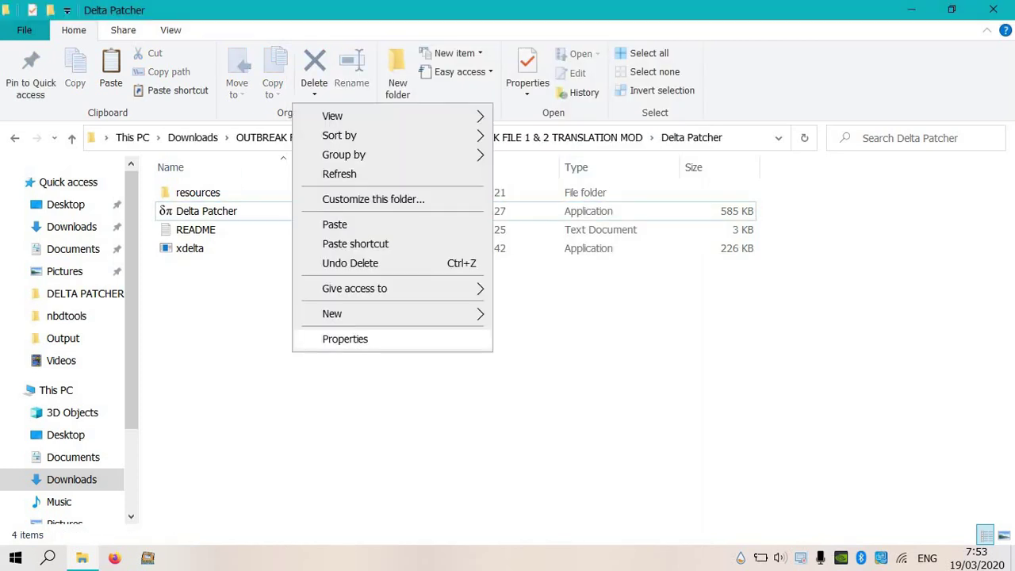
pyautogui.press('Up')
pyautogui.press('Up')
pyautogui.press('Right')
pyautogui.press('Escape')
pyautogui.press('Escape')
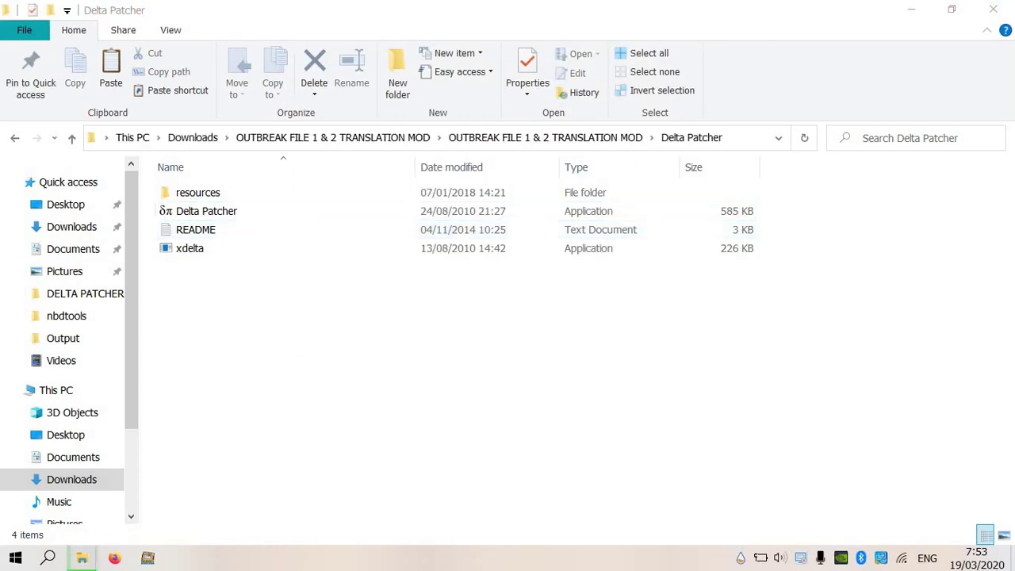
pyautogui.hotkey('ctrl', 'v')
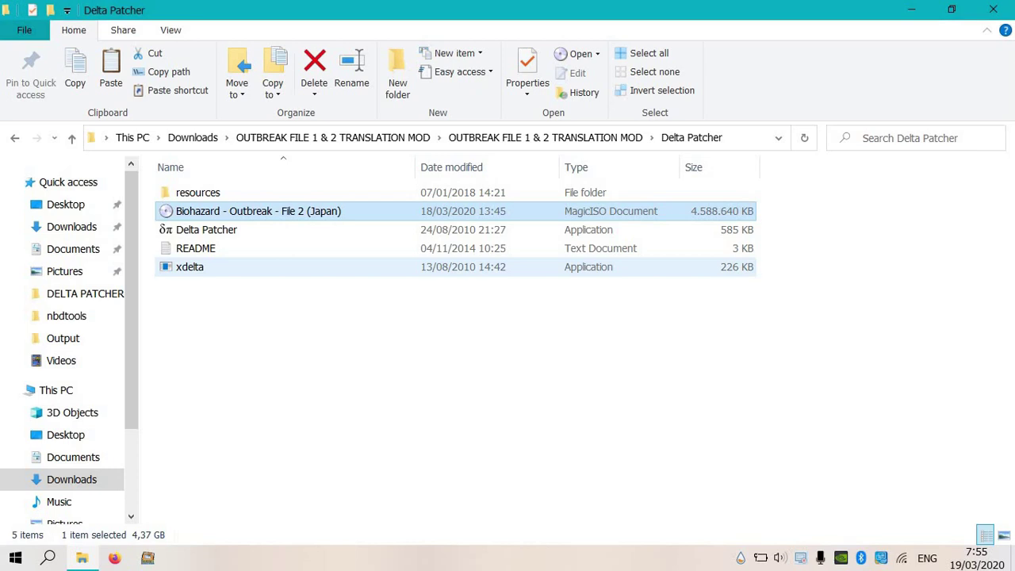
# Launch Delta Patcher and load the File 2 (Japan) disc image as the original file.
pyautogui.click(206, 230)
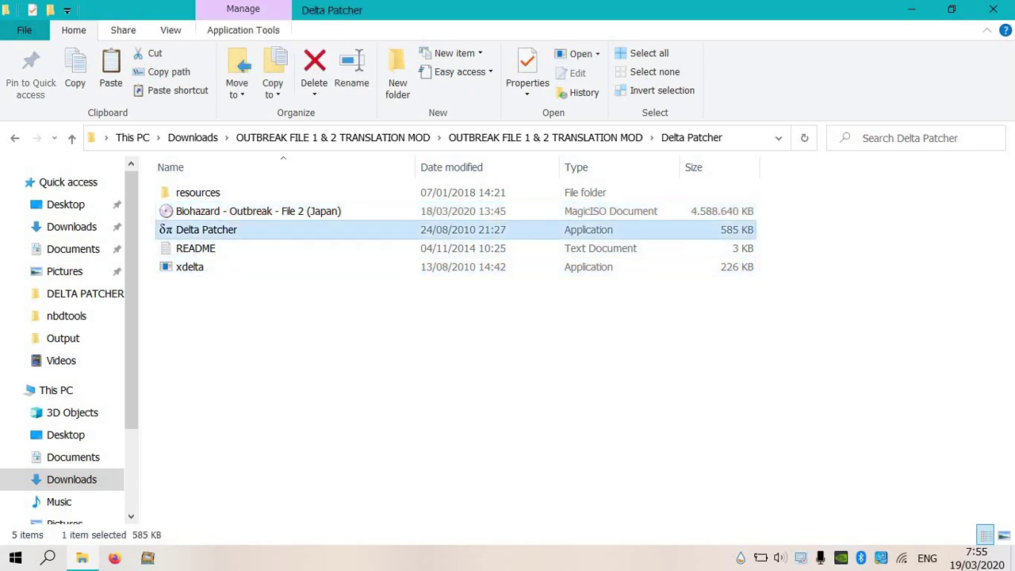
pyautogui.doubleClick(206, 229)
pyautogui.click(449, 201)
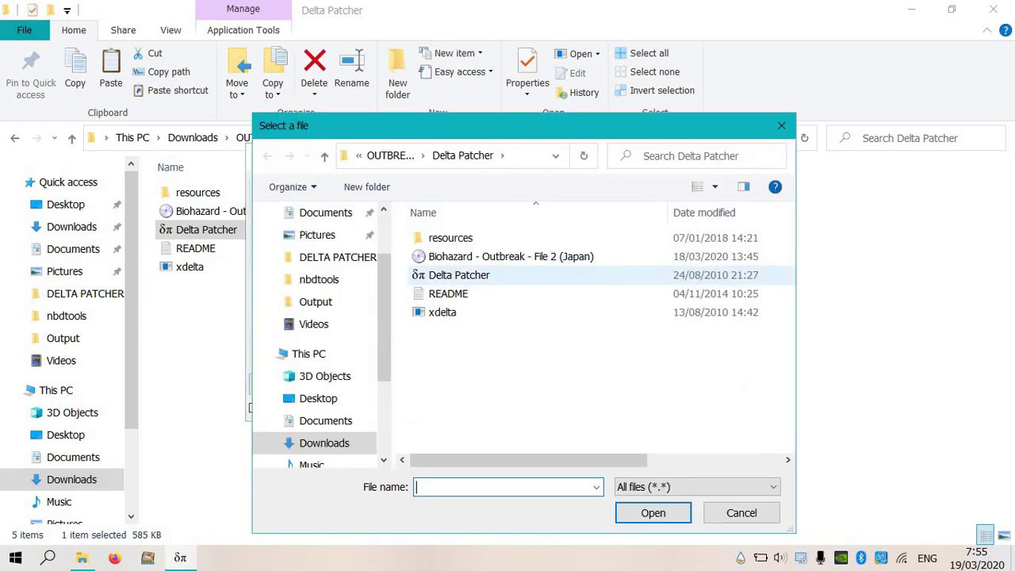
pyautogui.doubleClick(452, 257)
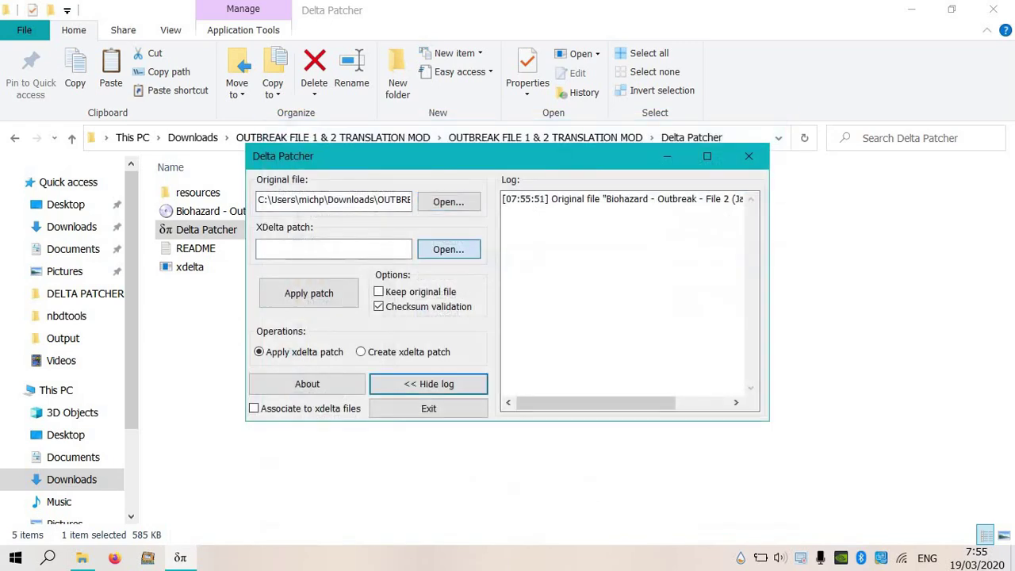
# Choose FILE 2\FILE 2 TRANSLATION (ENGLISH).xdelta as the patch and apply it.
pyautogui.click(447, 249)
pyautogui.doubleClick(436, 237)
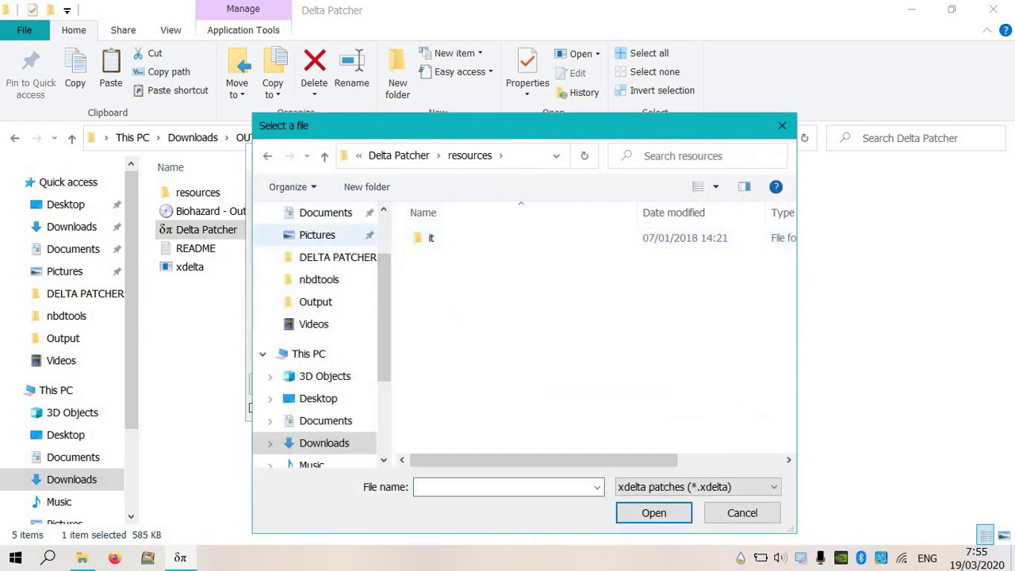
pyautogui.scroll(2, 318, 333)
pyautogui.click(325, 272)
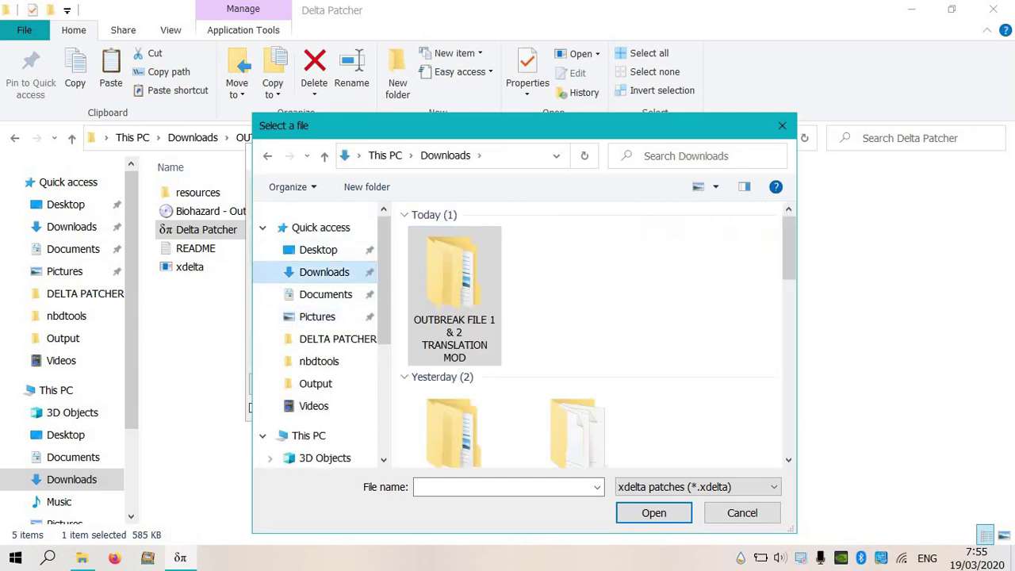
pyautogui.doubleClick(455, 295)
pyautogui.doubleClick(476, 238)
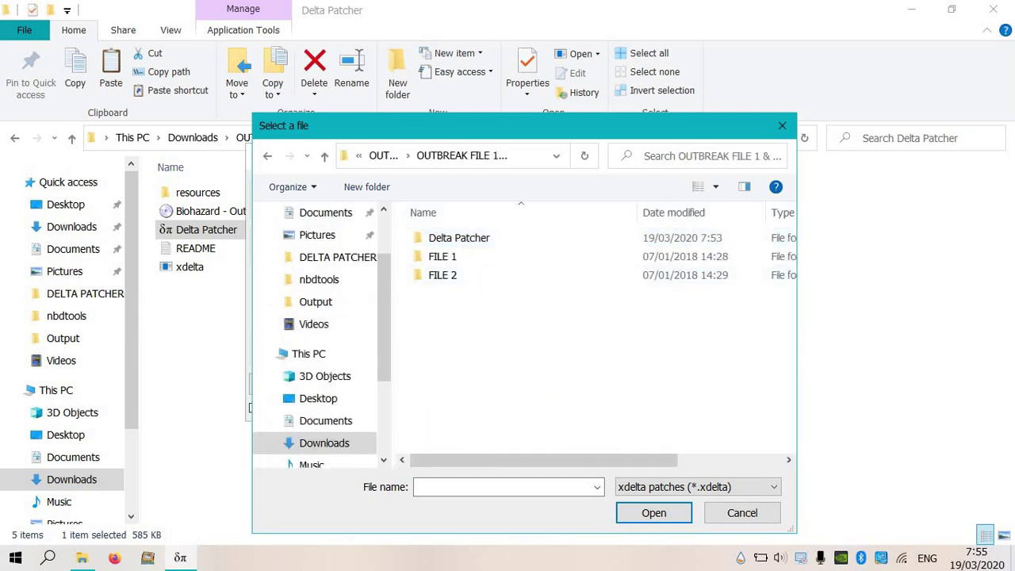
pyautogui.click(442, 275)
pyautogui.doubleClick(442, 275)
pyautogui.click(507, 238)
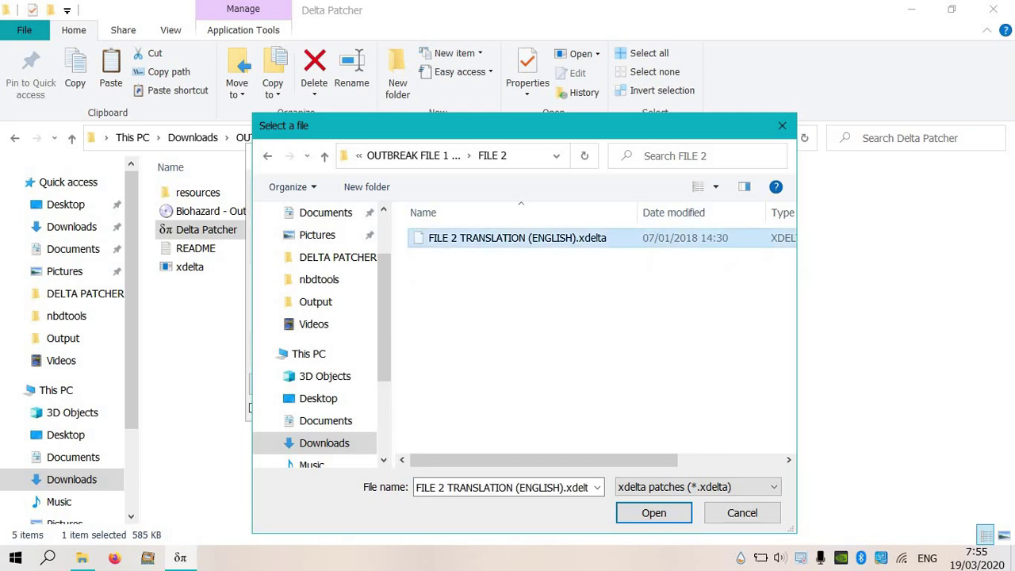
pyautogui.click(653, 513)
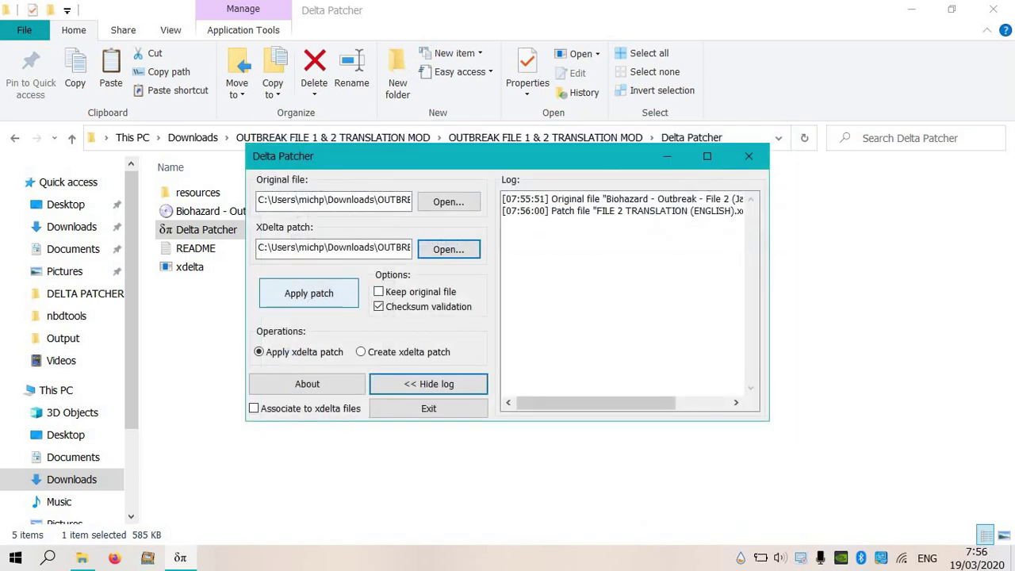
pyautogui.click(308, 292)
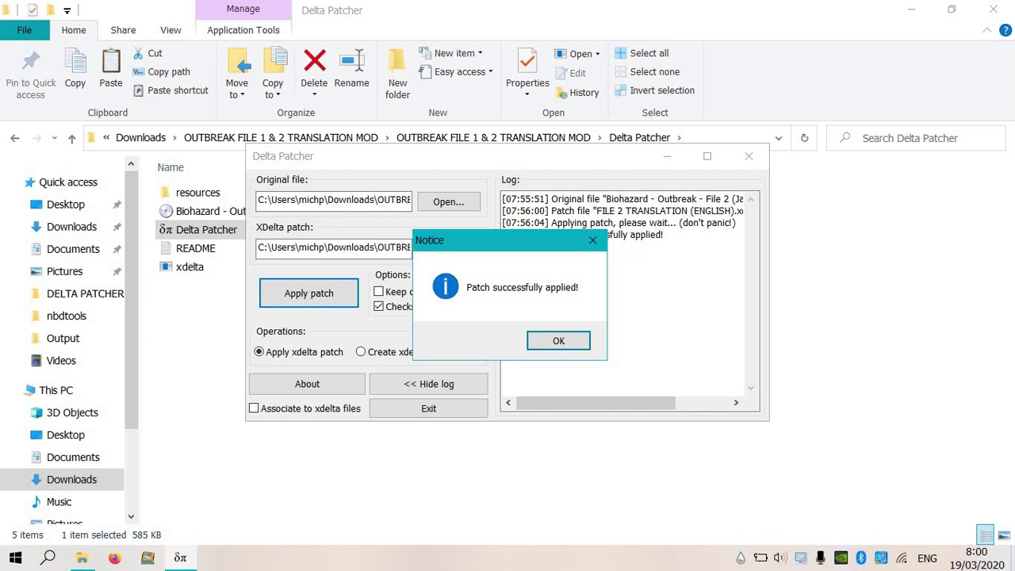
# Acknowledge 'Patch successfully applied!' and exit Delta Patcher.
pyautogui.click(559, 340)
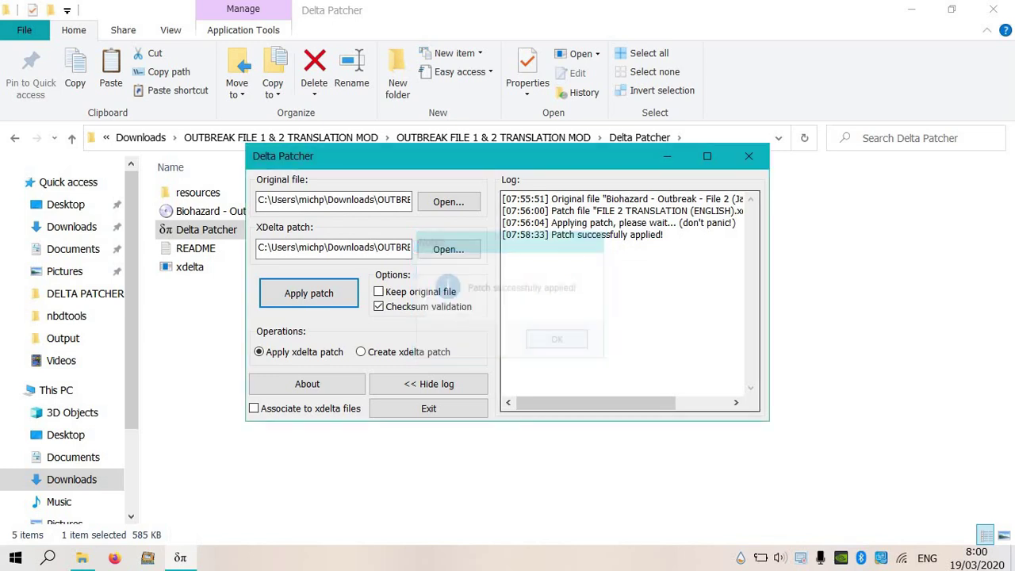
pyautogui.click(749, 156)
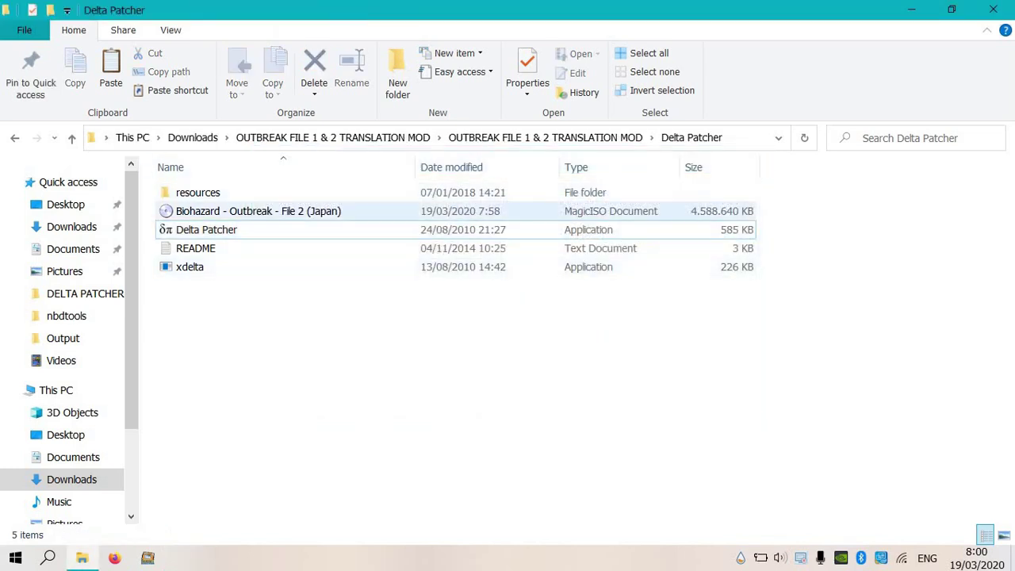
# Go to Documents > PS 2 > PCSX2 - 1.5.0 version and select the pcsx2 application.
pyautogui.click(258, 211)
pyautogui.click(149, 208)
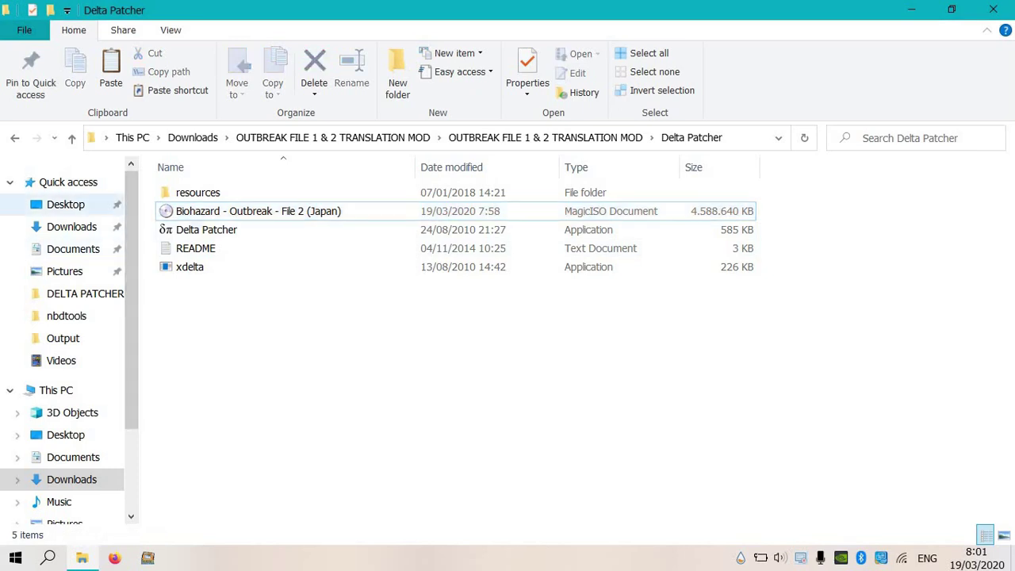
pyautogui.click(71, 226)
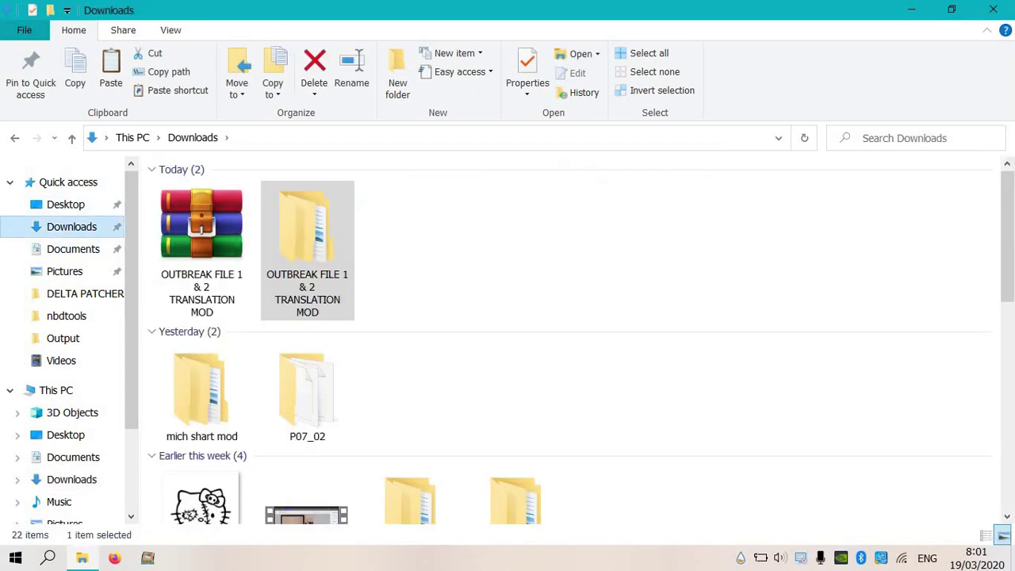
pyautogui.click(65, 205)
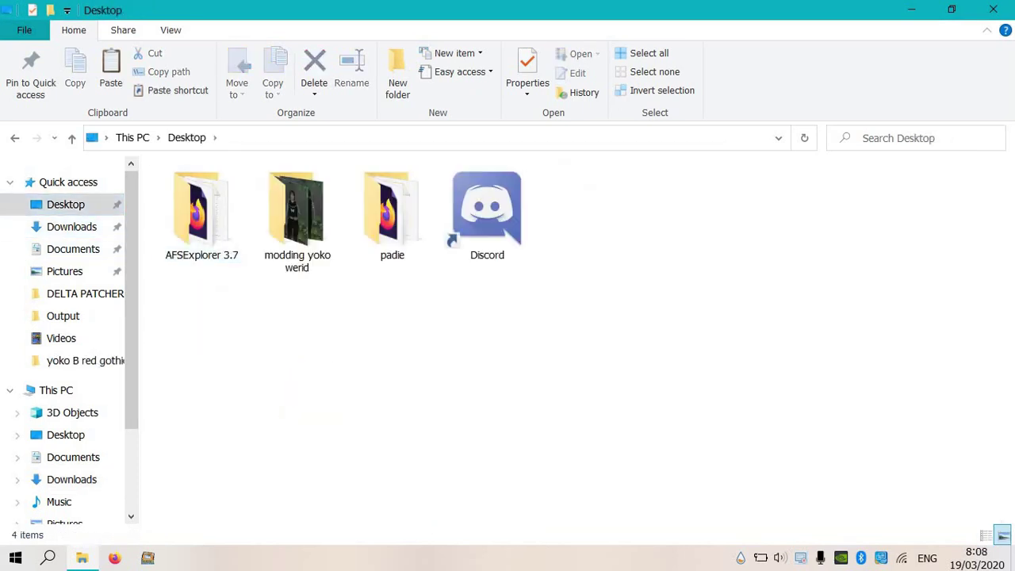
pyautogui.click(72, 227)
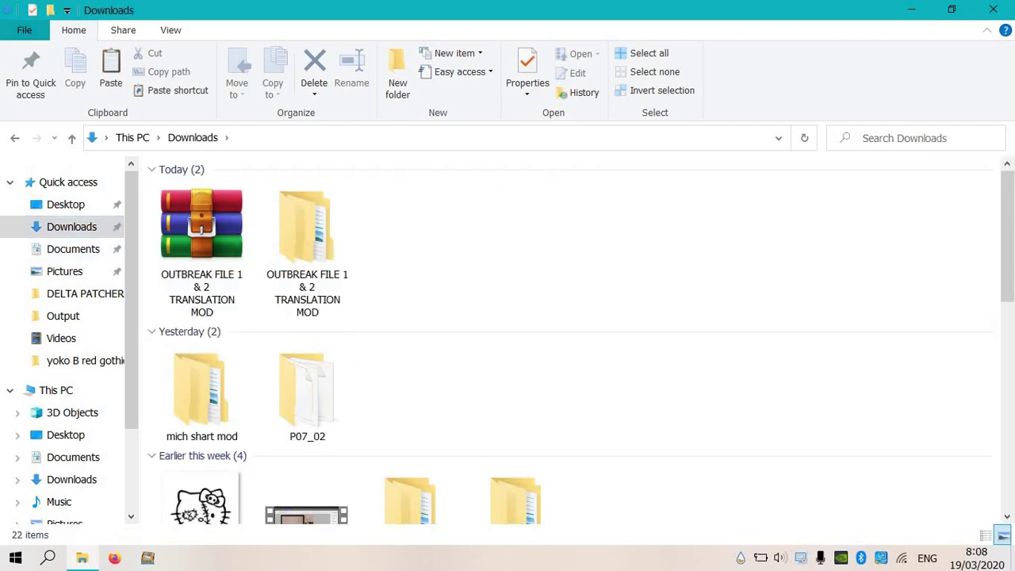
pyautogui.scroll(-4, 202, 317)
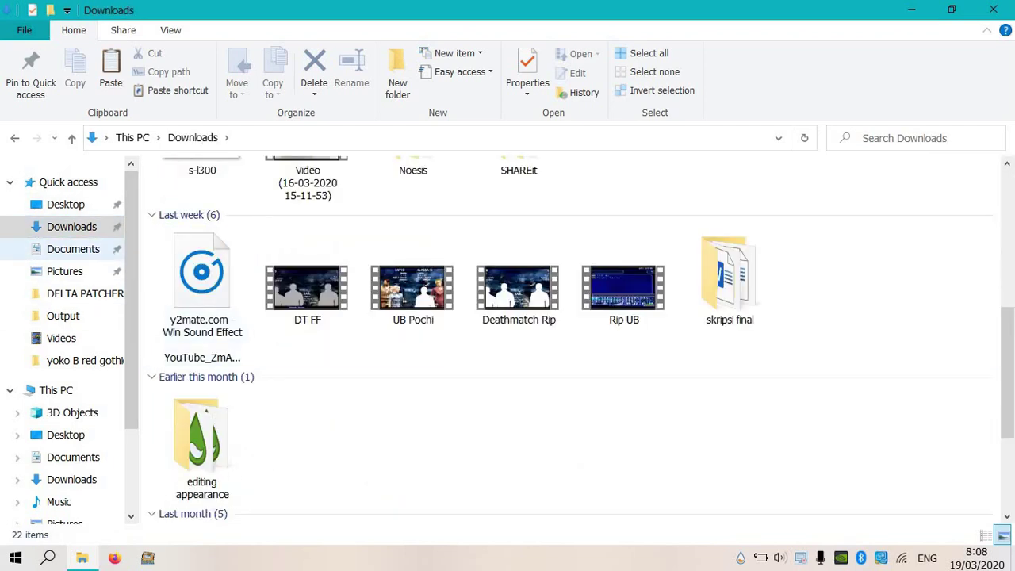
pyautogui.click(73, 249)
pyautogui.doubleClick(770, 198)
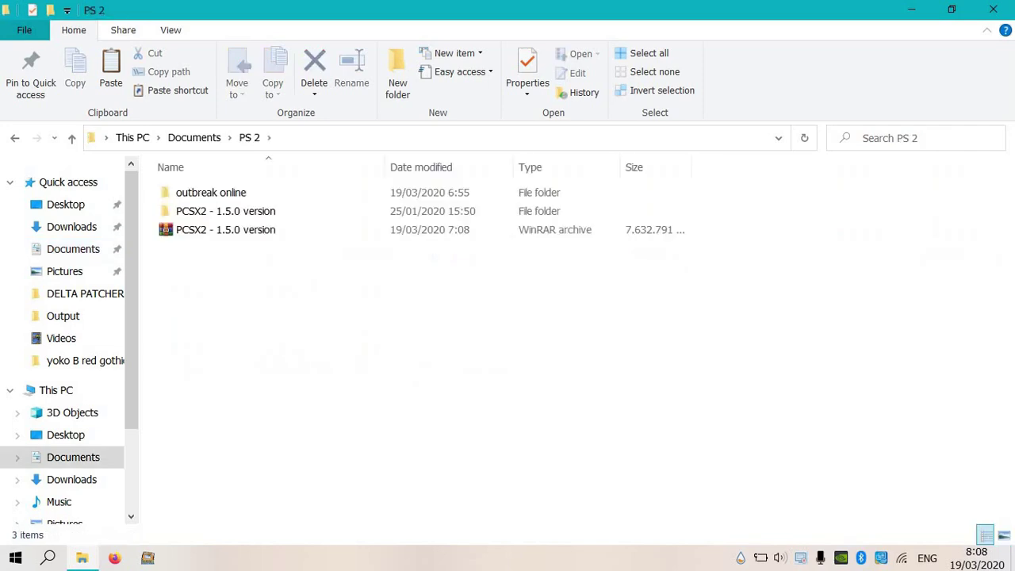
pyautogui.doubleClick(225, 211)
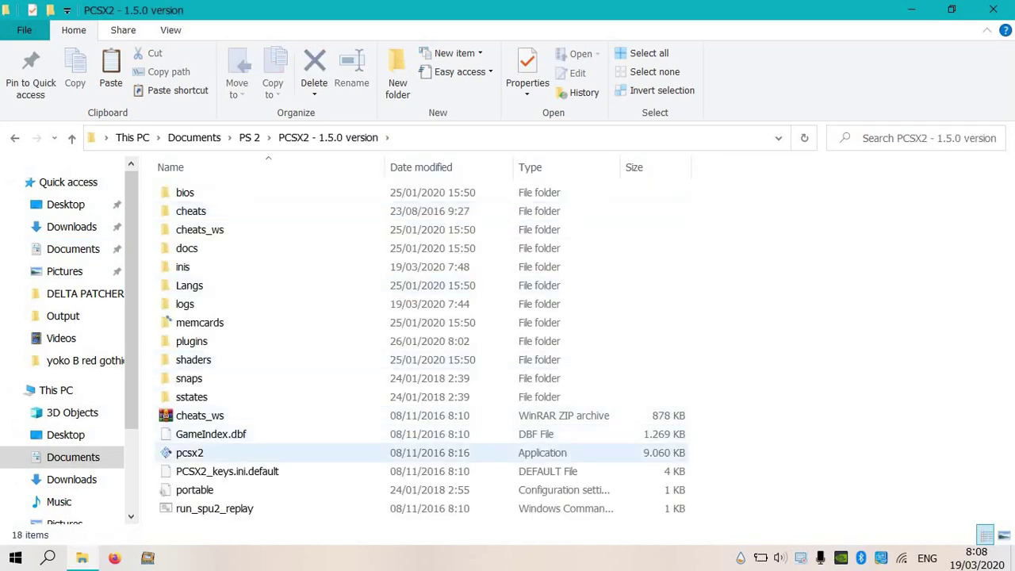
pyautogui.click(189, 453)
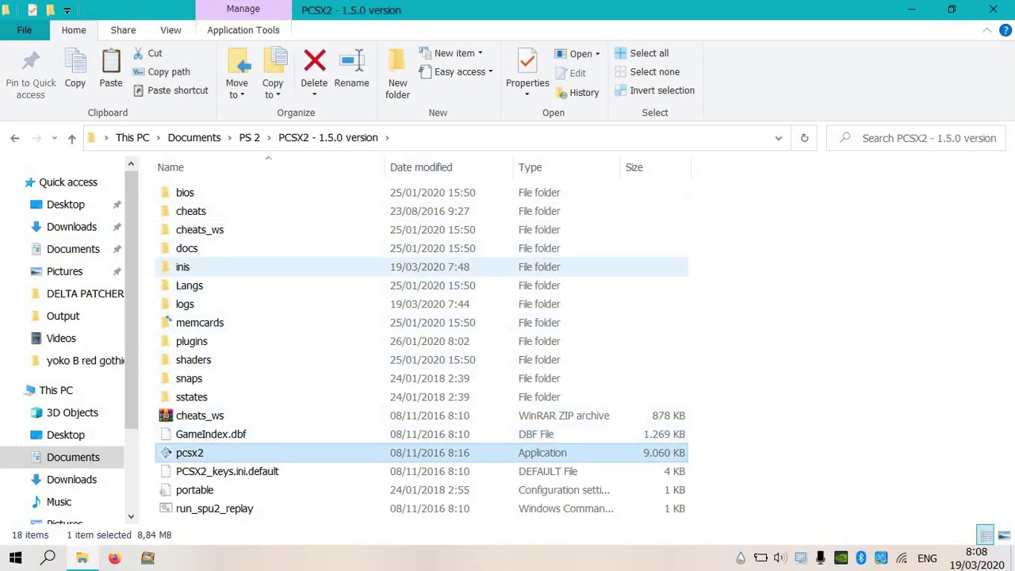
# Launch PCSX2 and browse for a disc image through CDVD > Iso Selector.
pyautogui.click(401, 205)
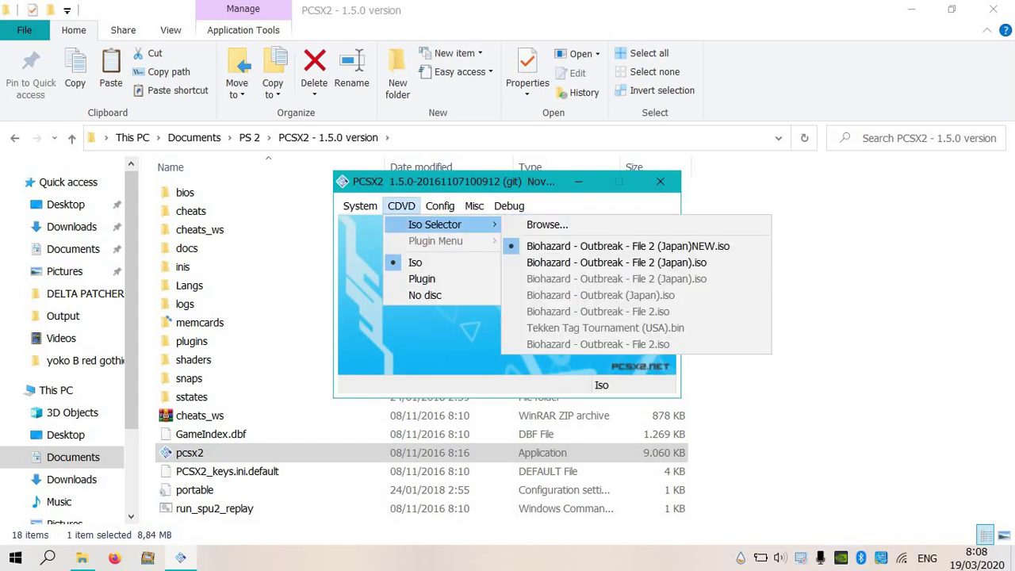
pyautogui.click(401, 205)
pyautogui.click(401, 205)
pyautogui.moveTo(434, 224)
pyautogui.click(547, 224)
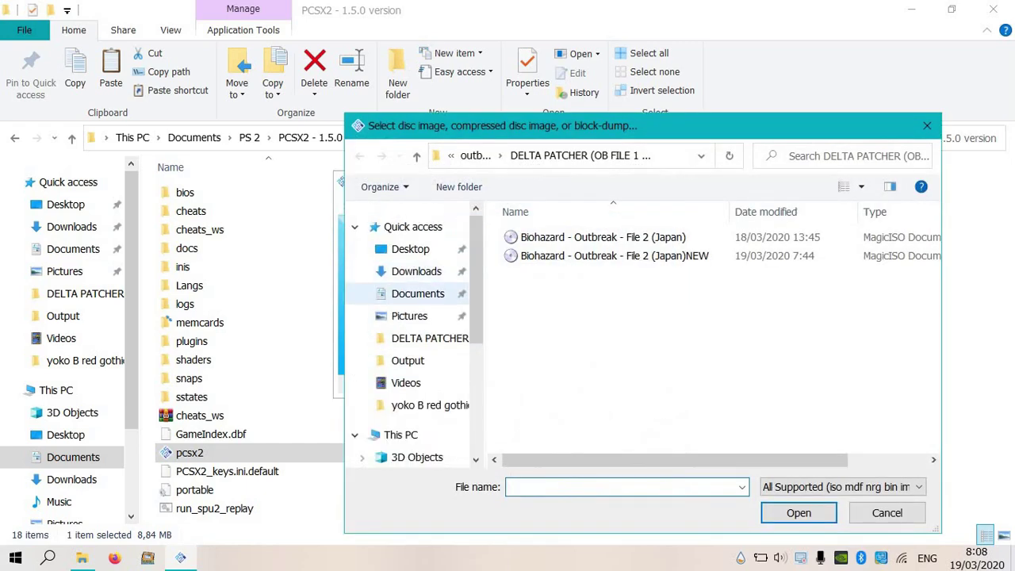
# Pick the patched Biohazard ISO from the Delta Patcher folder under Downloads.
pyautogui.click(416, 271)
pyautogui.doubleClick(547, 299)
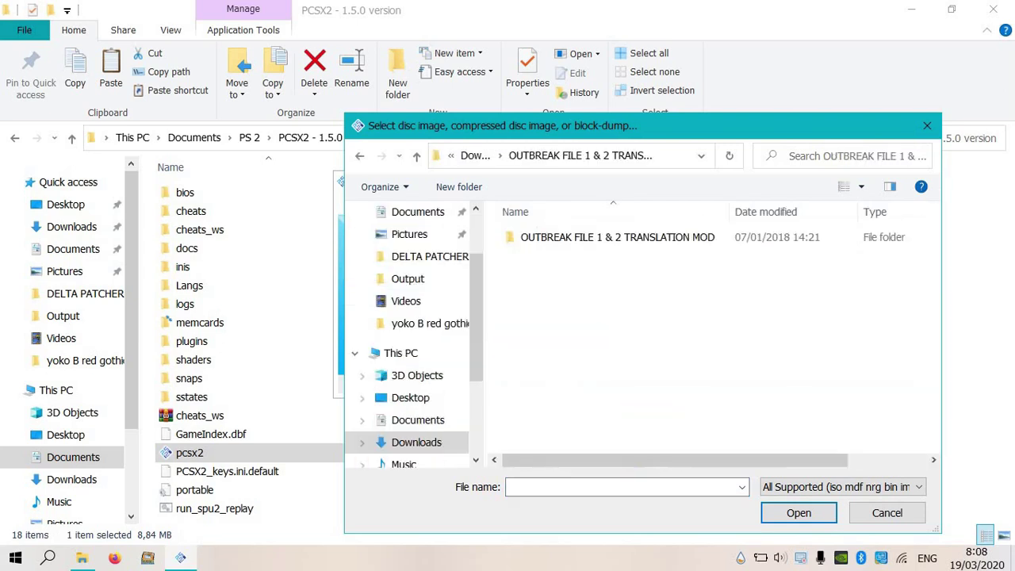
pyautogui.doubleClick(555, 238)
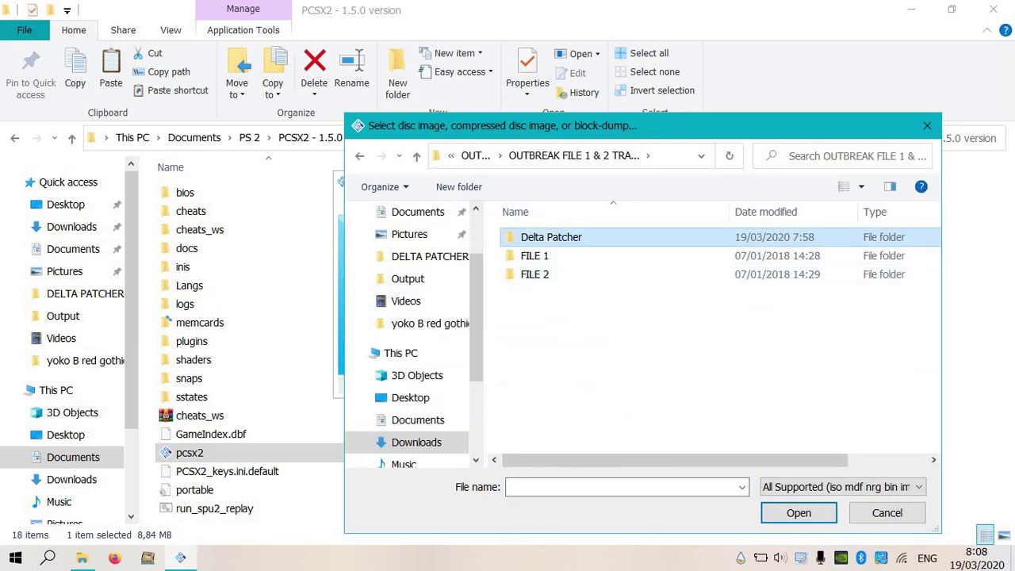
pyautogui.doubleClick(547, 237)
pyautogui.doubleClick(602, 255)
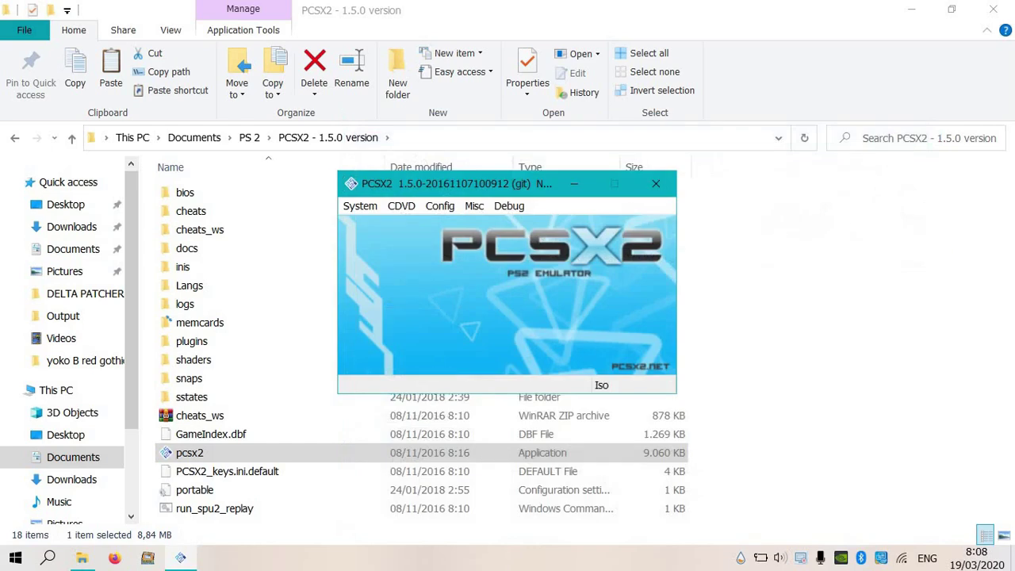
pyautogui.click(360, 206)
pyautogui.click(385, 256)
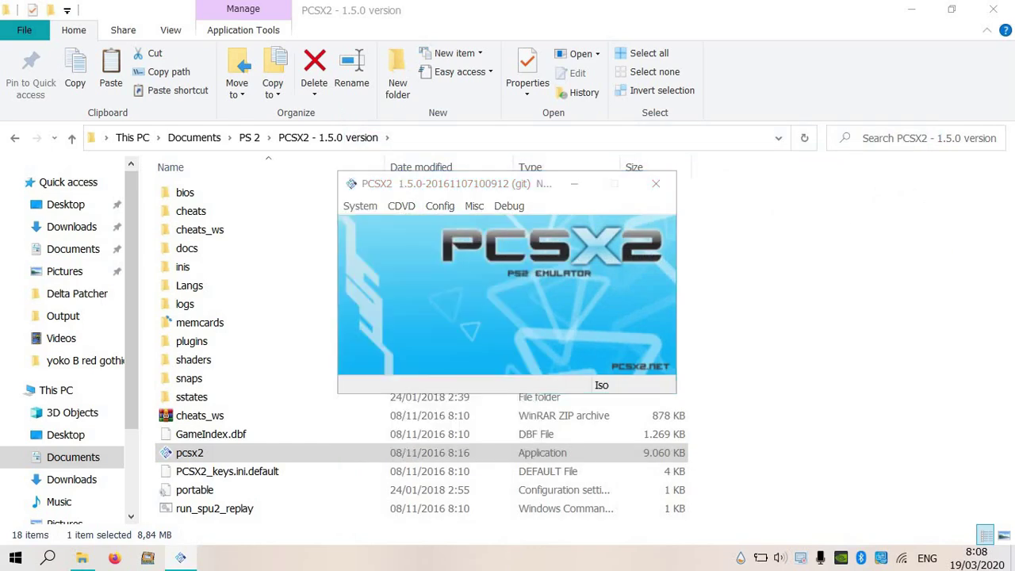
# Boot HDLoader.ELF, remove OB2MOD from its game list, and close the game window.
pyautogui.doubleClick(552, 237)
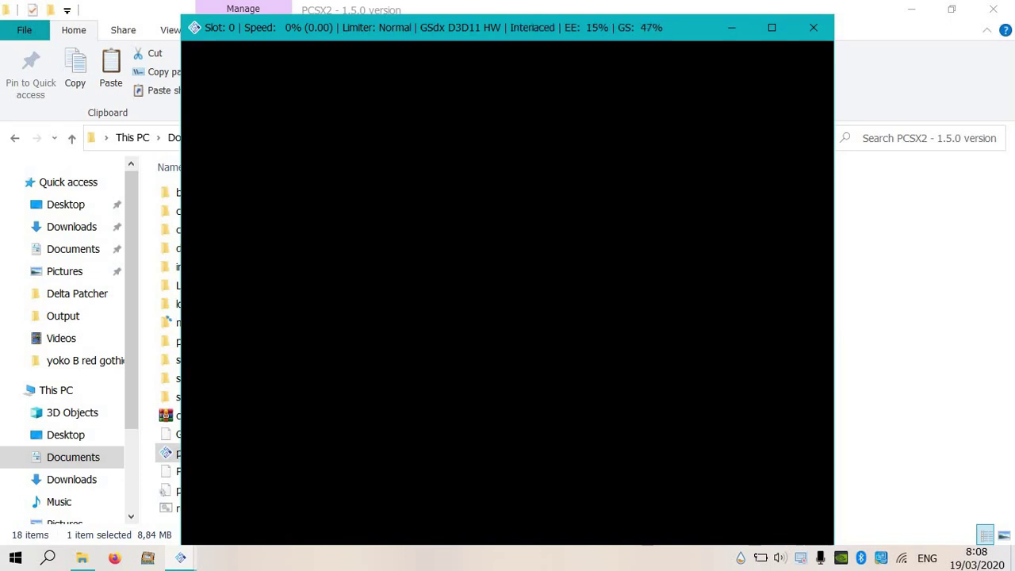
pyautogui.press('Tab')
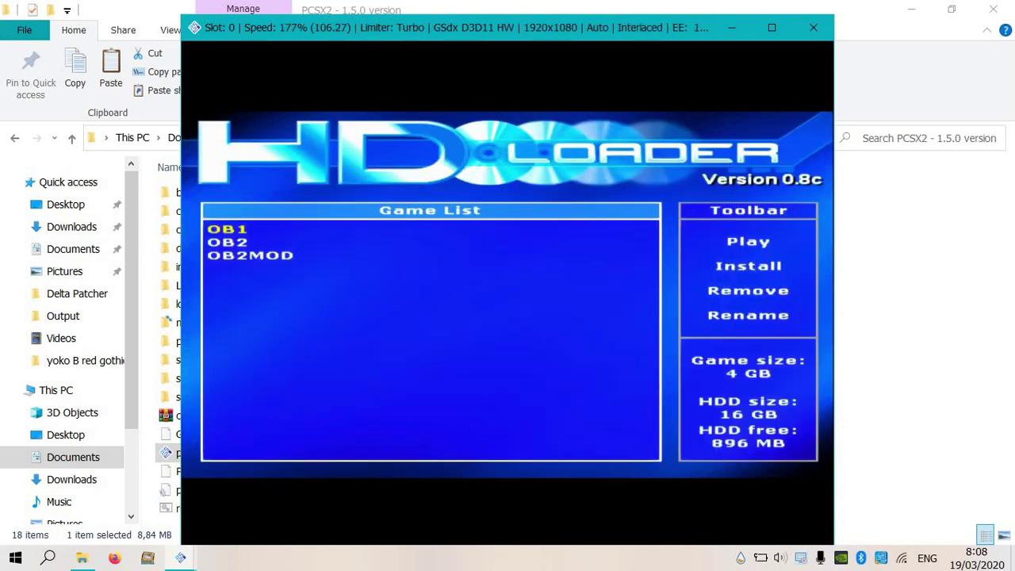
pyautogui.press('Down')
pyautogui.press('Down')
pyautogui.press('Right')
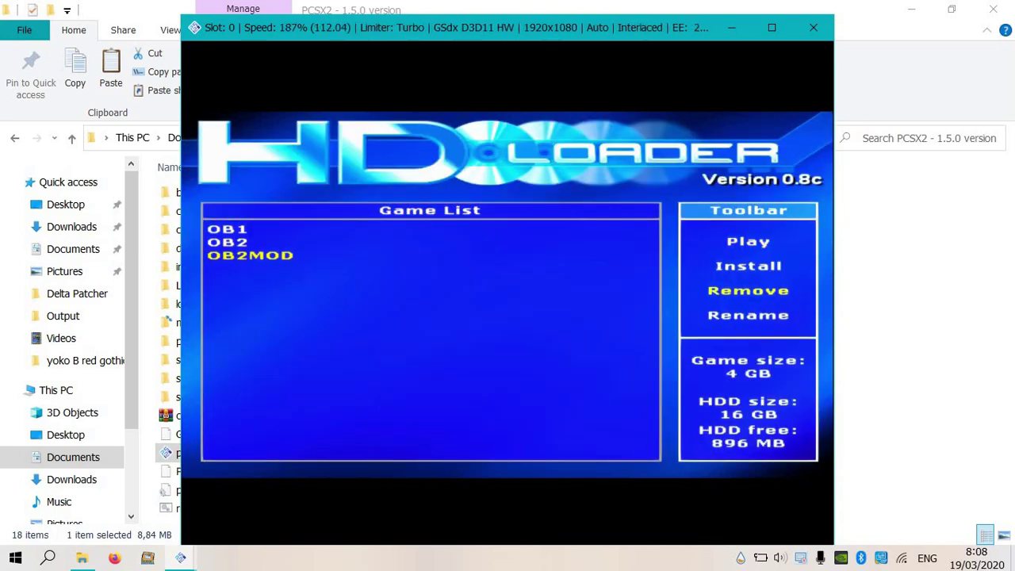
pyautogui.press('Down')
pyautogui.press('Down')
pyautogui.press('Return')
pyautogui.press('Left')
pyautogui.press('Return')
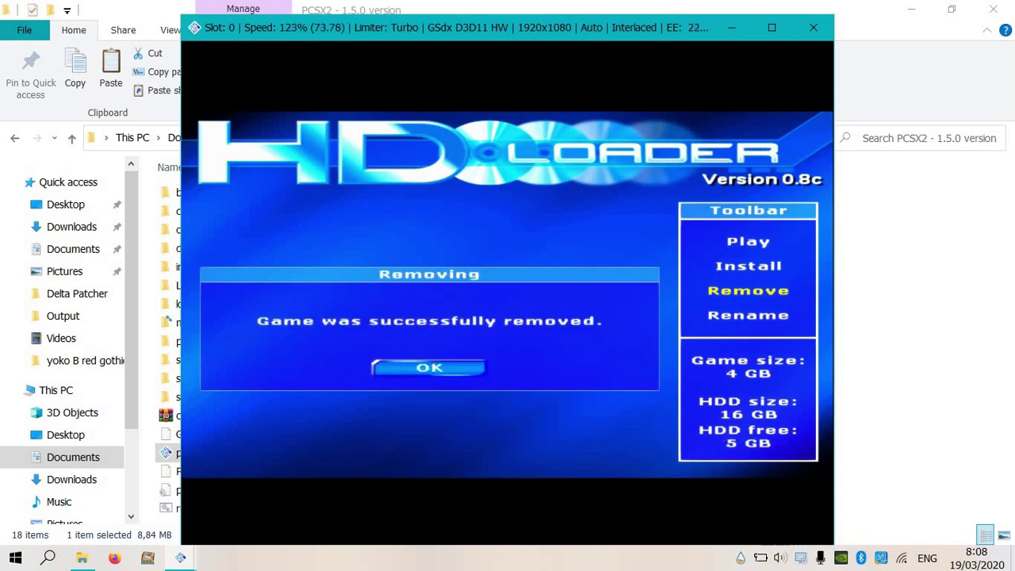
pyautogui.press('Return')
pyautogui.press('Return')
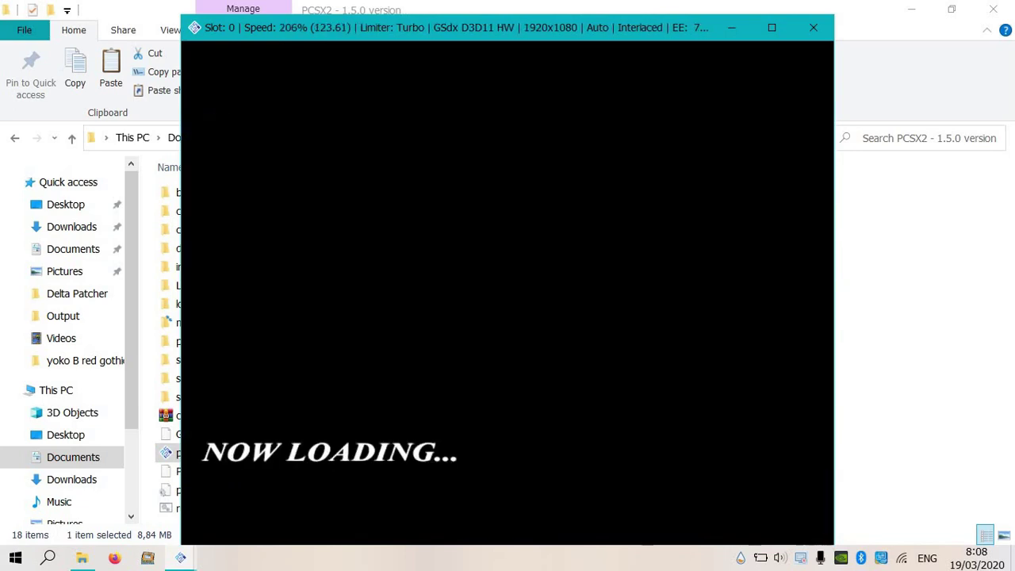
pyautogui.press('Escape')
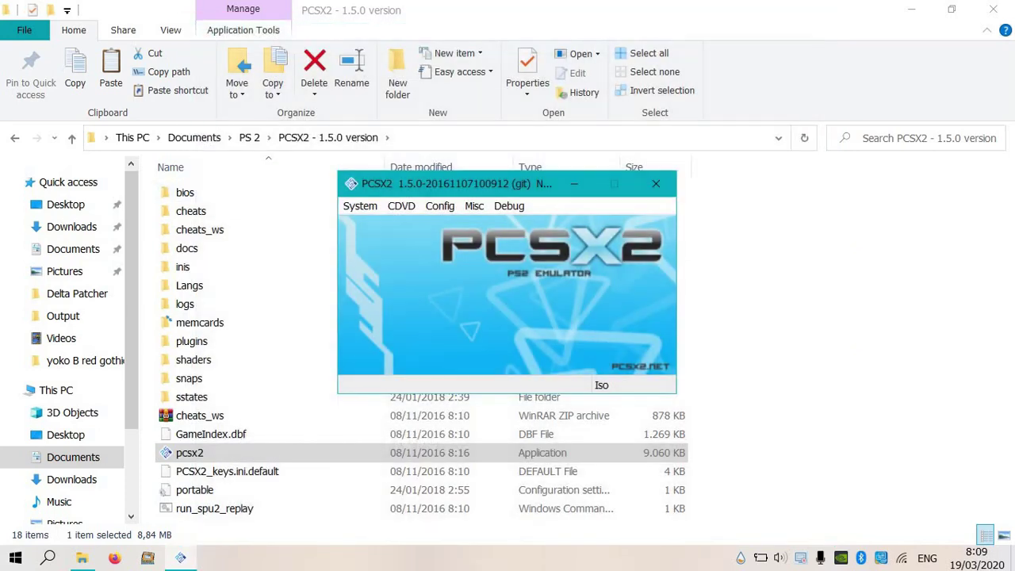
# Boot HDLoader.ELF from System > Run ELF.
pyautogui.hotkey('alt', 's')
pyautogui.click(387, 257)
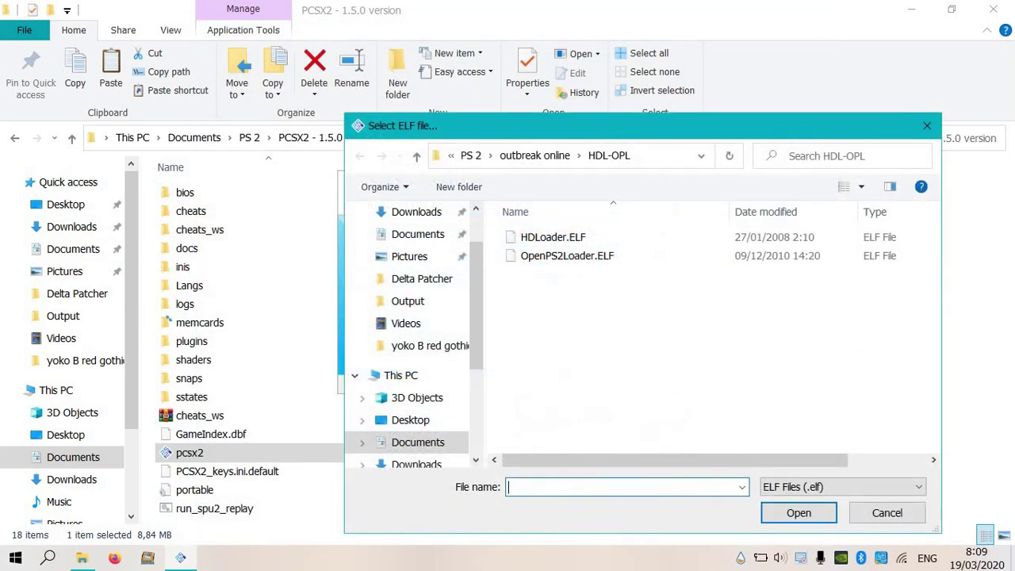
pyautogui.doubleClick(553, 237)
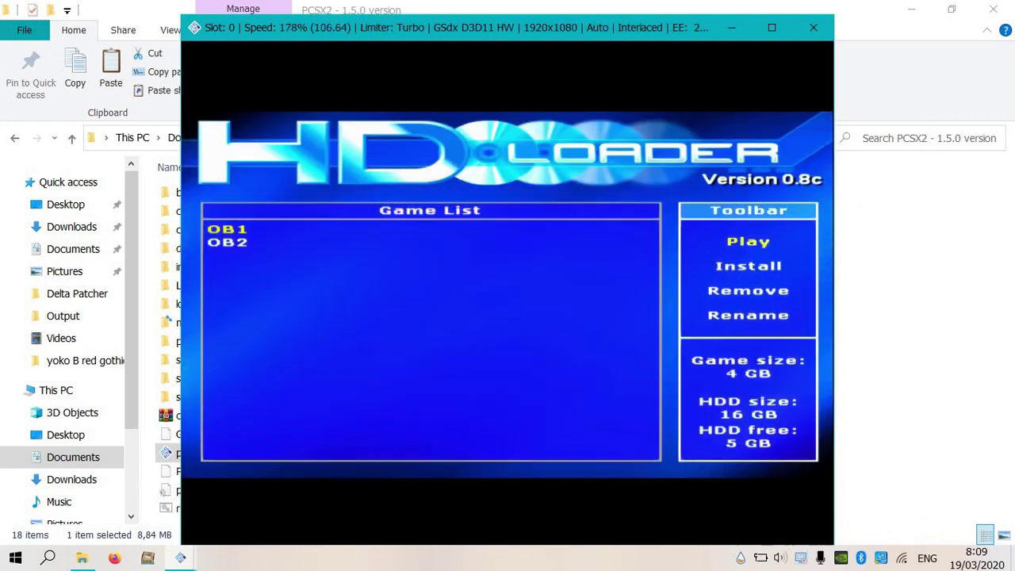
pyautogui.press('Down')
pyautogui.press('Down')
pyautogui.press('Up')
pyautogui.press('Up')
pyautogui.press('Return')
pyautogui.press('Right')
pyautogui.press('Return')
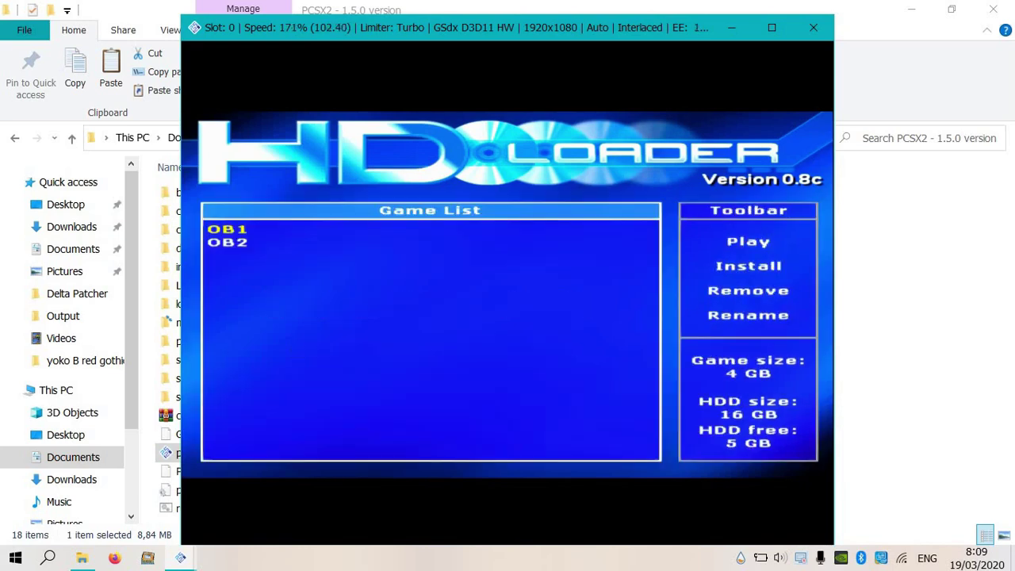
# Remove OB2 from HD Loader's game list.
pyautogui.press('Down')
pyautogui.press('Right')
pyautogui.press('Down')
pyautogui.press('Down')
pyautogui.press('Down')
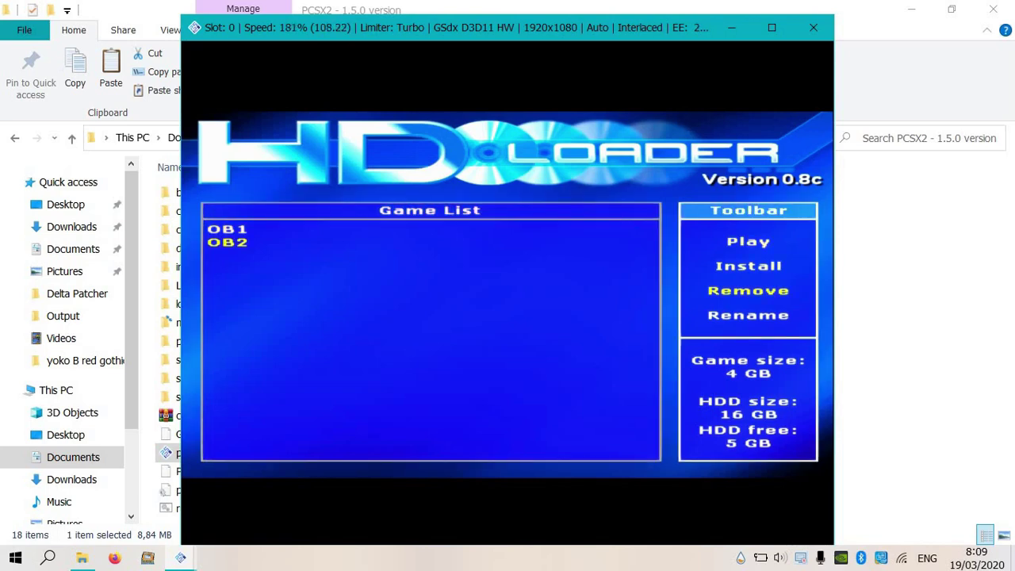
pyautogui.press('Up')
pyautogui.press('Return')
pyautogui.press('Left')
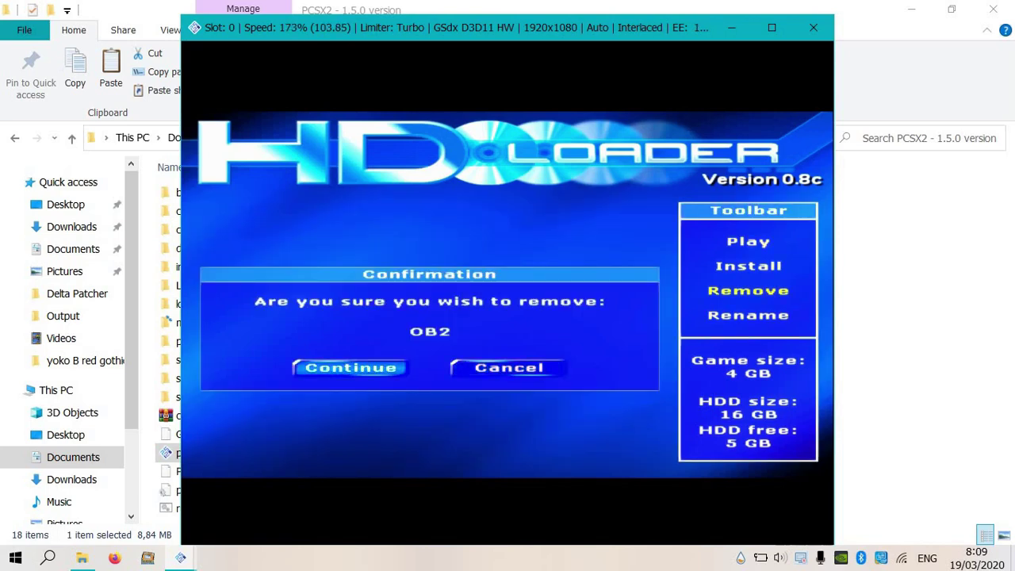
pyautogui.press('Return')
pyautogui.press('Return')
# Remove OB1 from the game list as well.
pyautogui.press('Right')
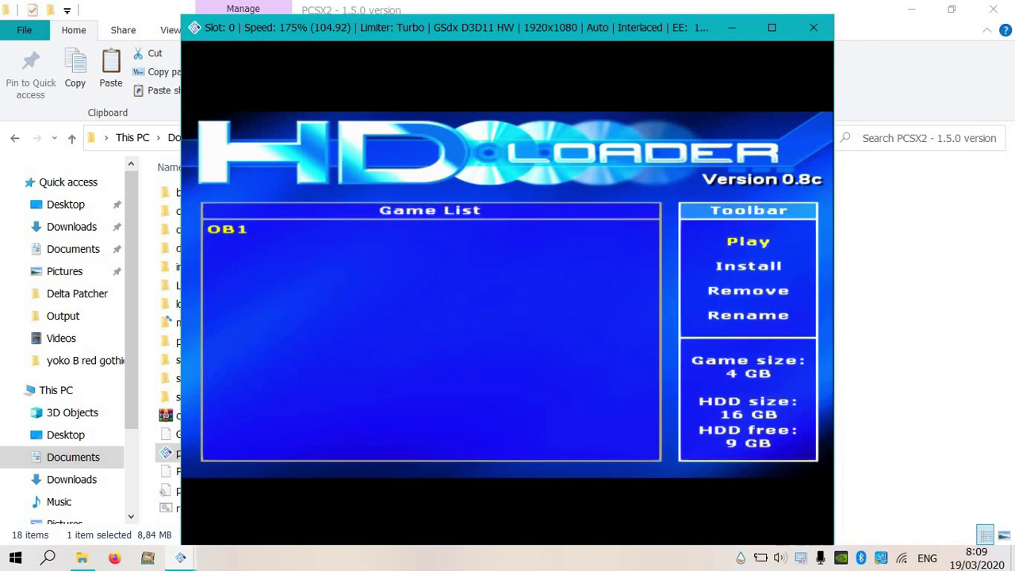
pyautogui.press('Return')
pyautogui.press('Left')
pyautogui.press('Return')
pyautogui.press('Return')
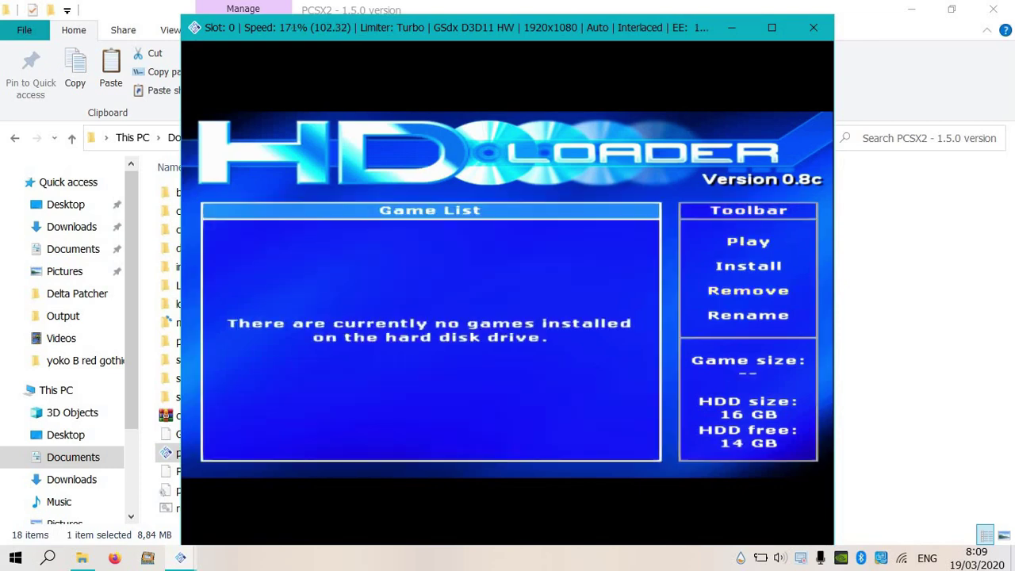
# Start a new game install and enter OB2 as the game name.
pyautogui.press('Right')
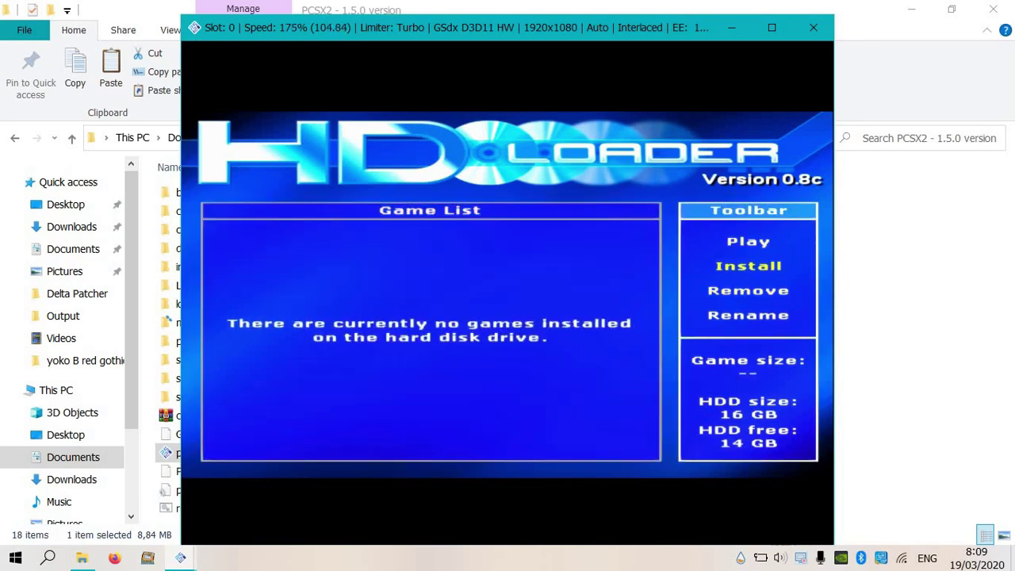
pyautogui.press('Return')
pyautogui.press('Return')
pyautogui.press('Right')
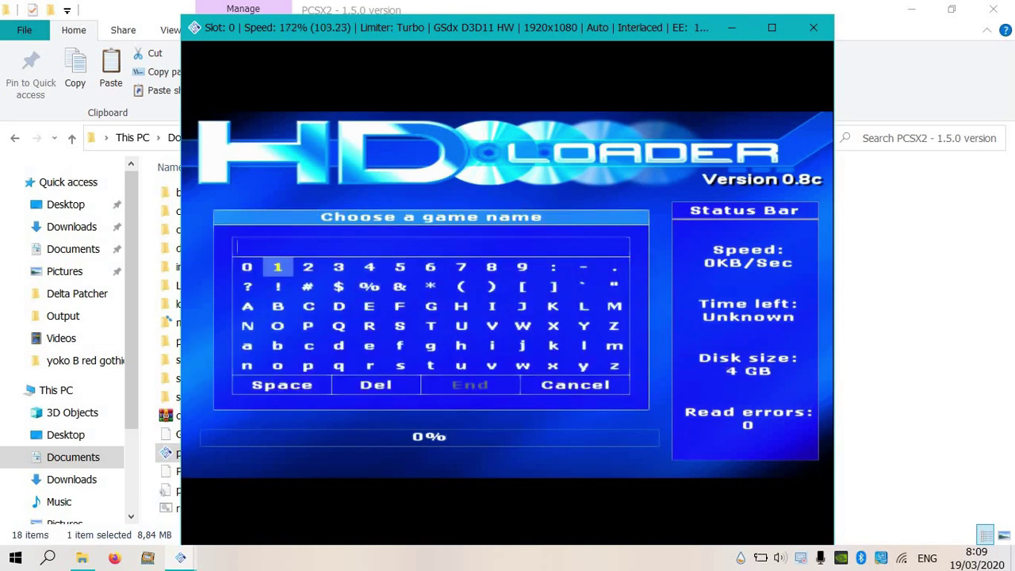
pyautogui.press('Right')
pyautogui.press('Right')
pyautogui.press('Down')
pyautogui.press('Down')
pyautogui.press('Left')
pyautogui.press('BackSpace')
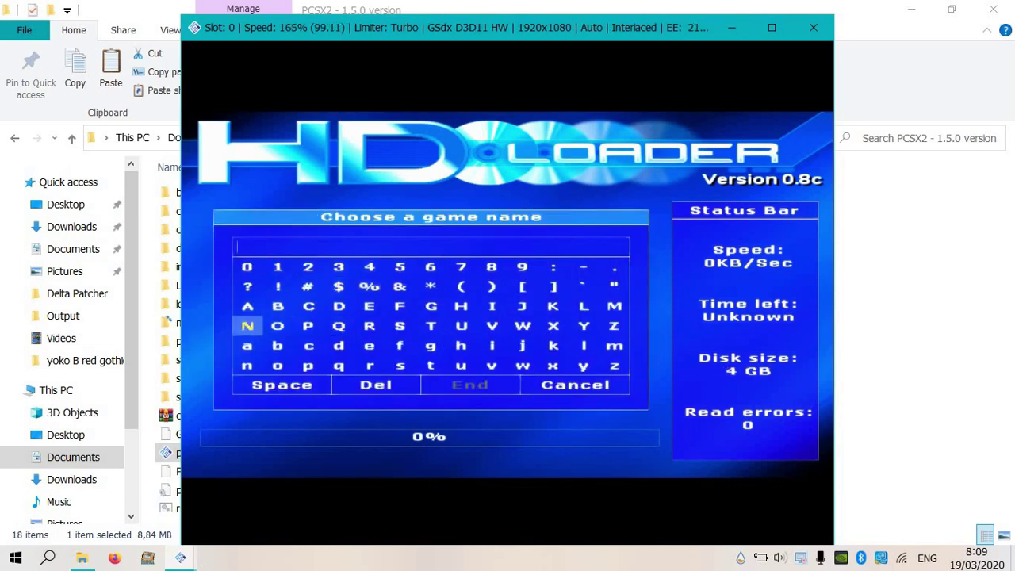
pyautogui.press('Right')
pyautogui.press('Return')
pyautogui.press('Up')
pyautogui.press('Return')
pyautogui.press('Up')
pyautogui.press('Up')
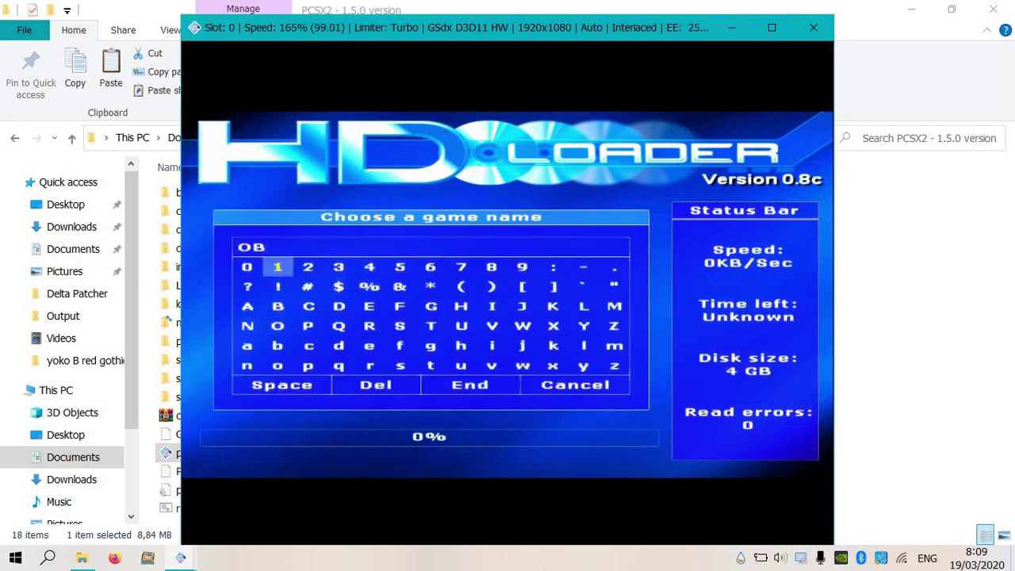
pyautogui.press('Right')
pyautogui.press('Return')
# Complete the game name as OB2 MOD and begin the installation.
pyautogui.press('Right')
pyautogui.press('Down')
pyautogui.press('Down')
pyautogui.press('Right')
pyautogui.press('Right')
pyautogui.press('Right')
pyautogui.press('Right')
pyautogui.press('Right')
pyautogui.press('Down')
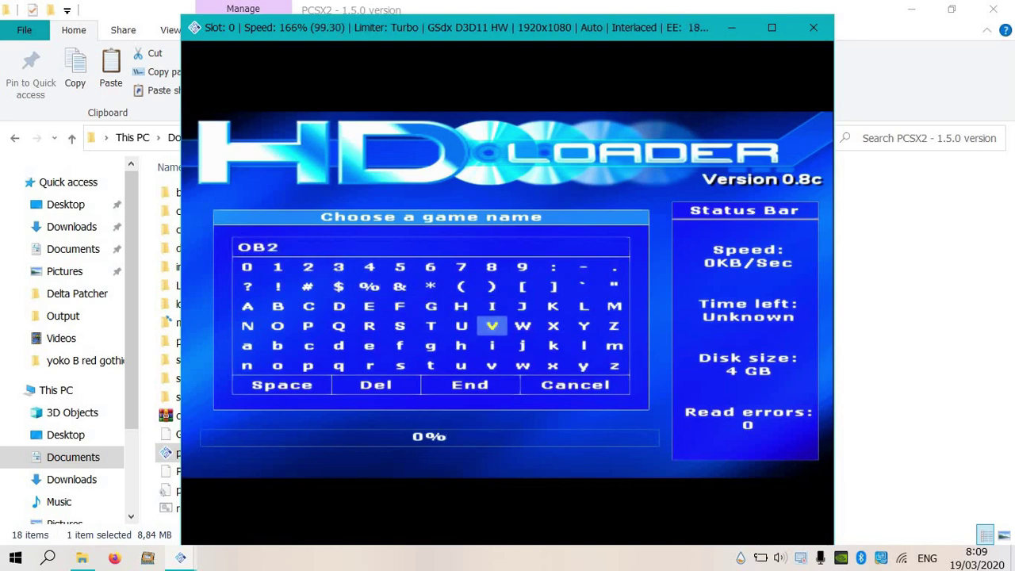
pyautogui.press('Left')
pyautogui.press('Left')
pyautogui.press('Left')
pyautogui.press('Left')
pyautogui.press('Left')
pyautogui.press('Left')
pyautogui.press('Left')
pyautogui.press('Left')
pyautogui.press('Down')
pyautogui.press('Down')
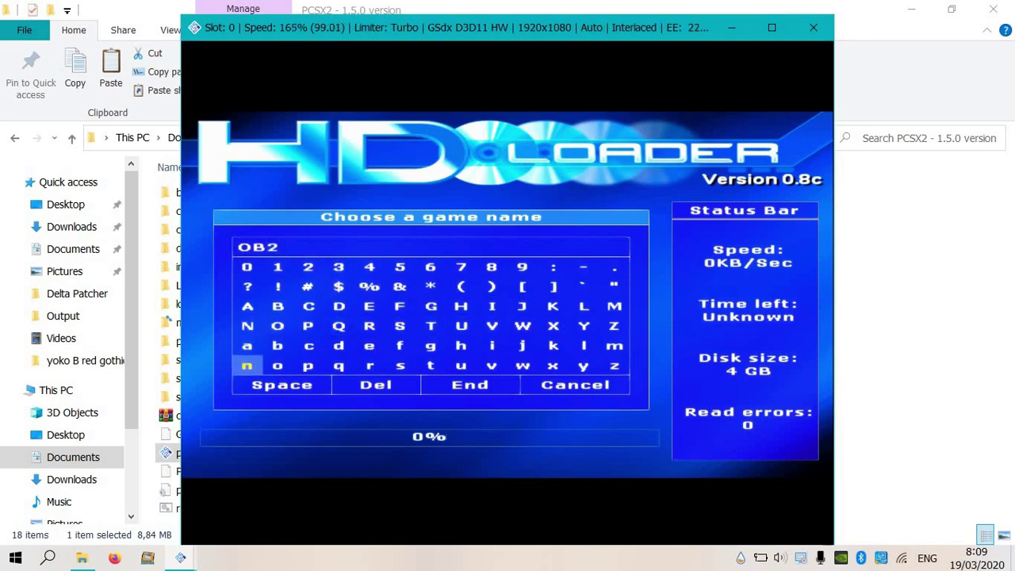
pyautogui.press('Down')
pyautogui.press('Up')
pyautogui.press('Up')
pyautogui.press('Up')
pyautogui.press('Right')
pyautogui.press('Right')
pyautogui.press('Right')
pyautogui.press('Right')
pyautogui.press('Right')
pyautogui.press('Right')
pyautogui.press('Right')
pyautogui.press('Right')
pyautogui.press('Right')
pyautogui.press('Right')
pyautogui.press('Right')
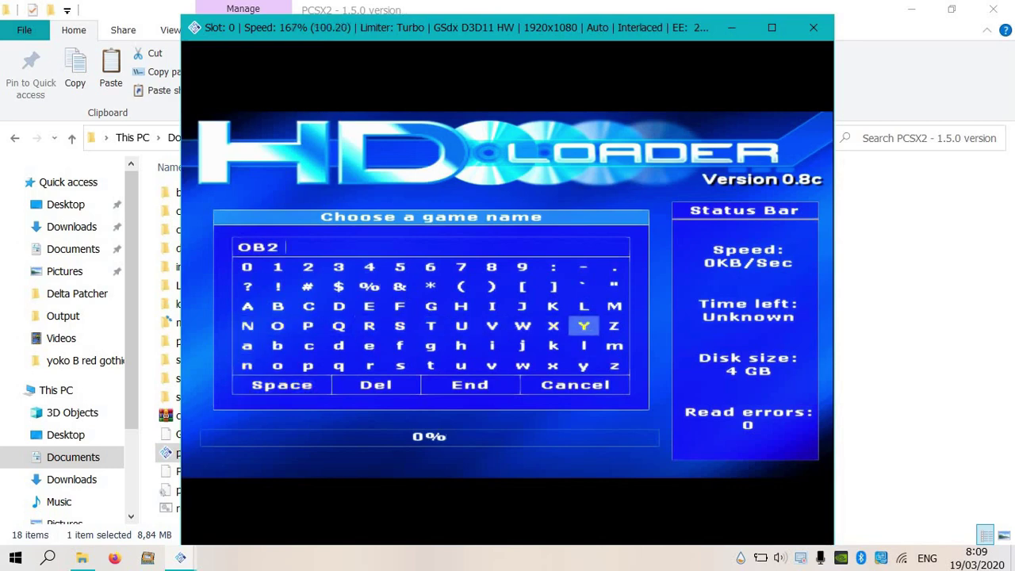
pyautogui.press('Up')
pyautogui.press('Right')
pyautogui.press('Return')
pyautogui.press('Right')
pyautogui.press('Right')
pyautogui.press('Down')
pyautogui.press('Up')
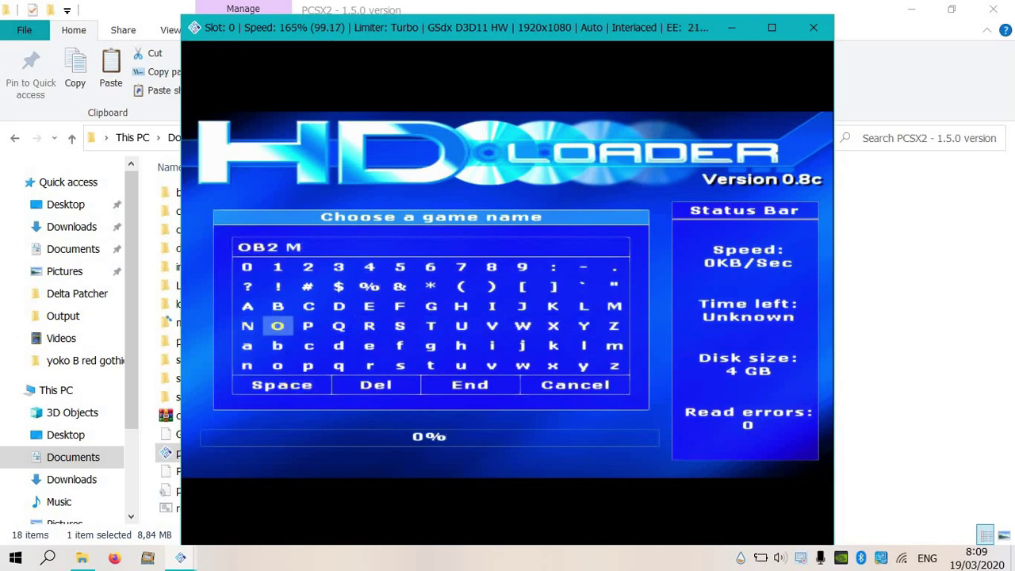
pyautogui.press('Return')
pyautogui.press('Right')
pyautogui.press('Right')
pyautogui.press('Right')
pyautogui.press('Right')
pyautogui.press('Up')
pyautogui.press('Left')
pyautogui.press('Left')
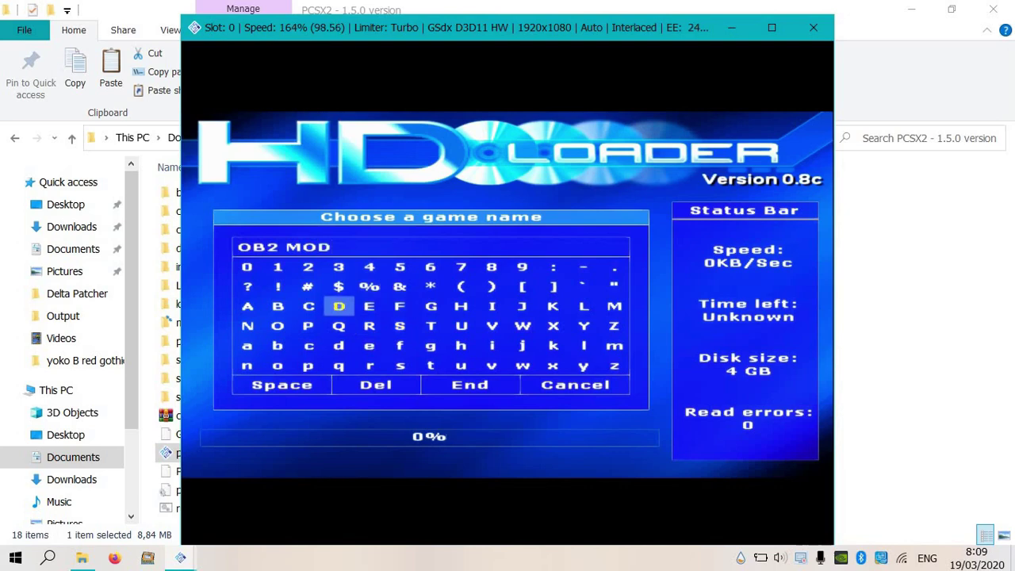
pyautogui.press('Down')
pyautogui.press('Down')
pyautogui.press('Down')
pyautogui.press('Down')
pyautogui.press('Right')
pyautogui.press('Right')
pyautogui.press('Left')
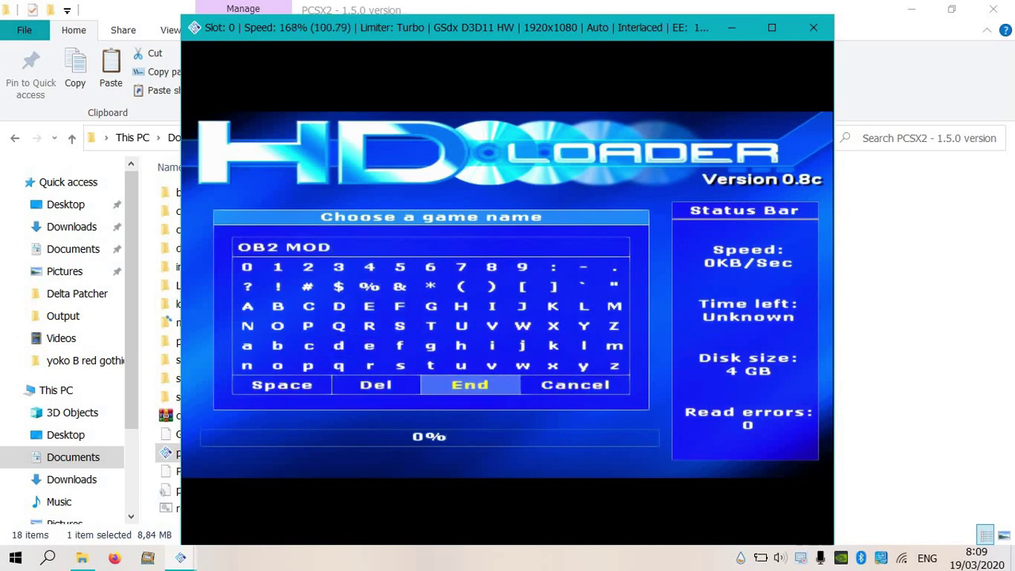
pyautogui.press('Return')
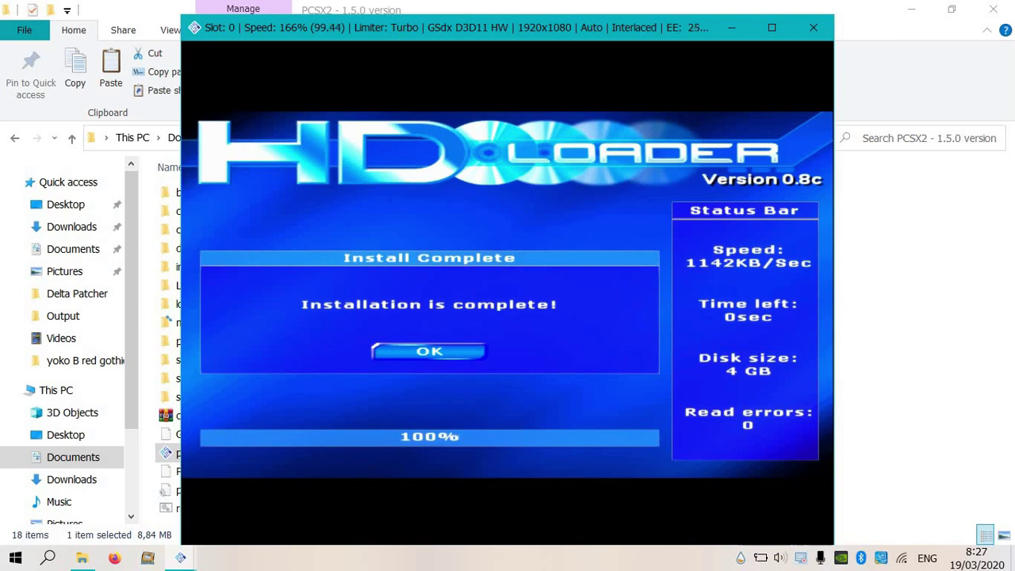
# Acknowledge Install Complete and close the HD Loader game window.
pyautogui.press('Return')
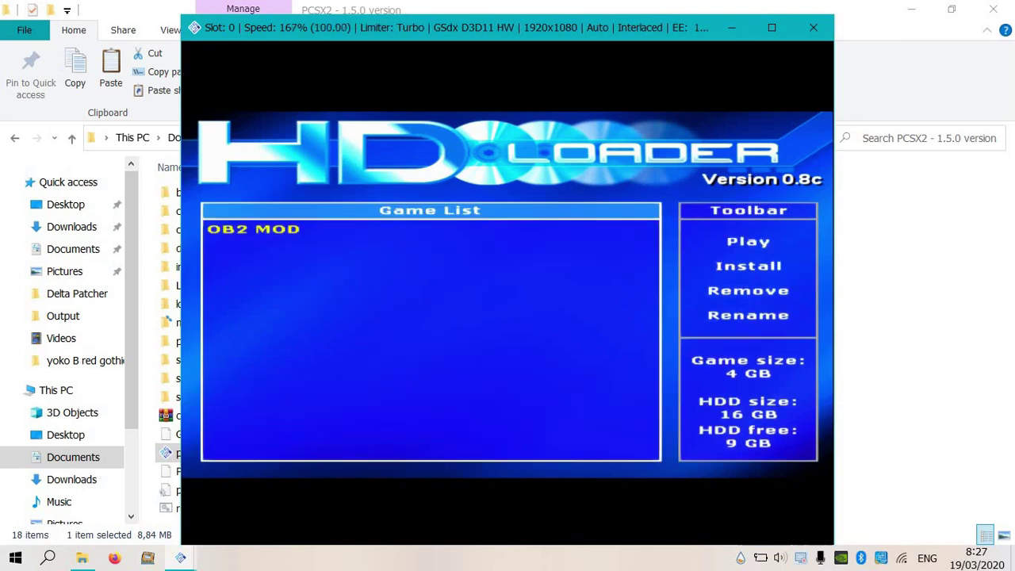
pyautogui.press('Escape')
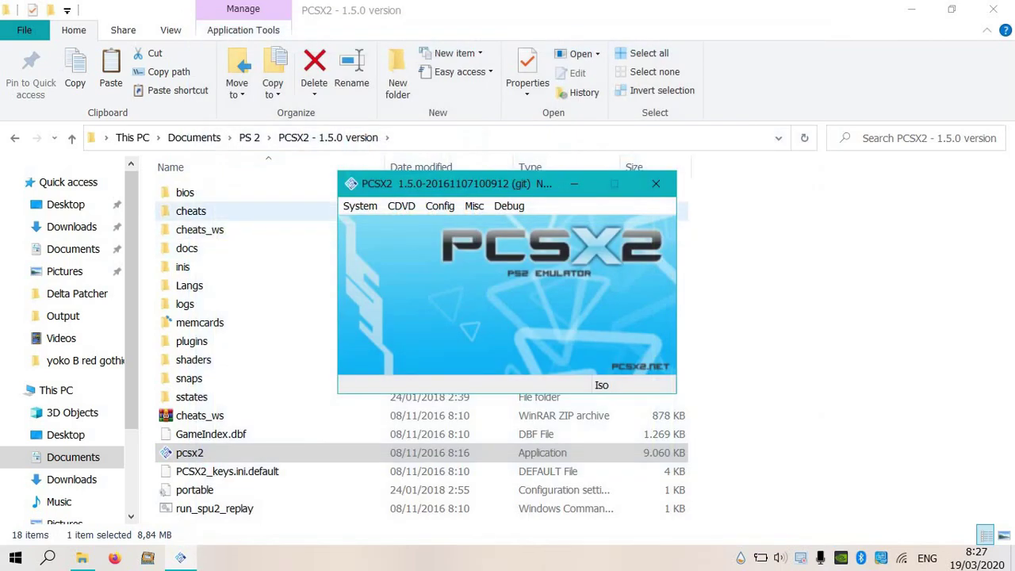
# Run OpenPS2Loader.ELF from the HDL-OPL folder via System > Run ELF.
pyautogui.hotkey('alt', 's')
pyautogui.press('Down')
pyautogui.press('Down')
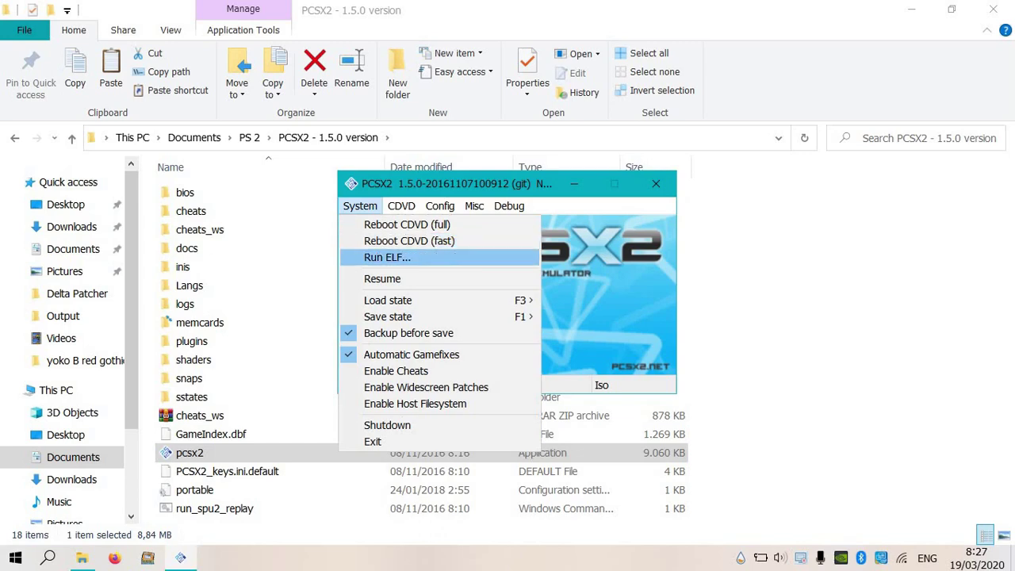
pyautogui.press('Return')
pyautogui.click(567, 255)
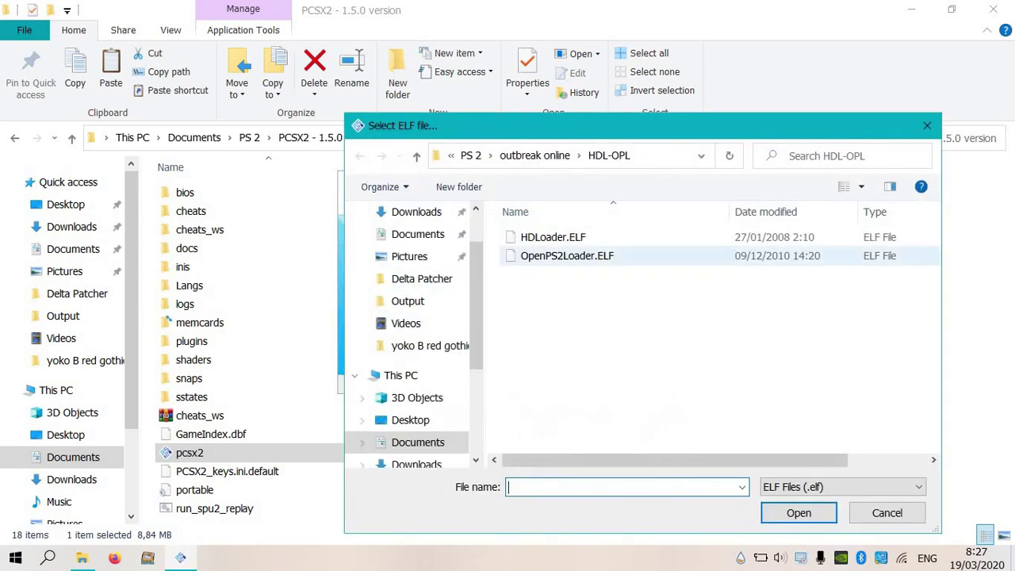
pyautogui.press('Return')
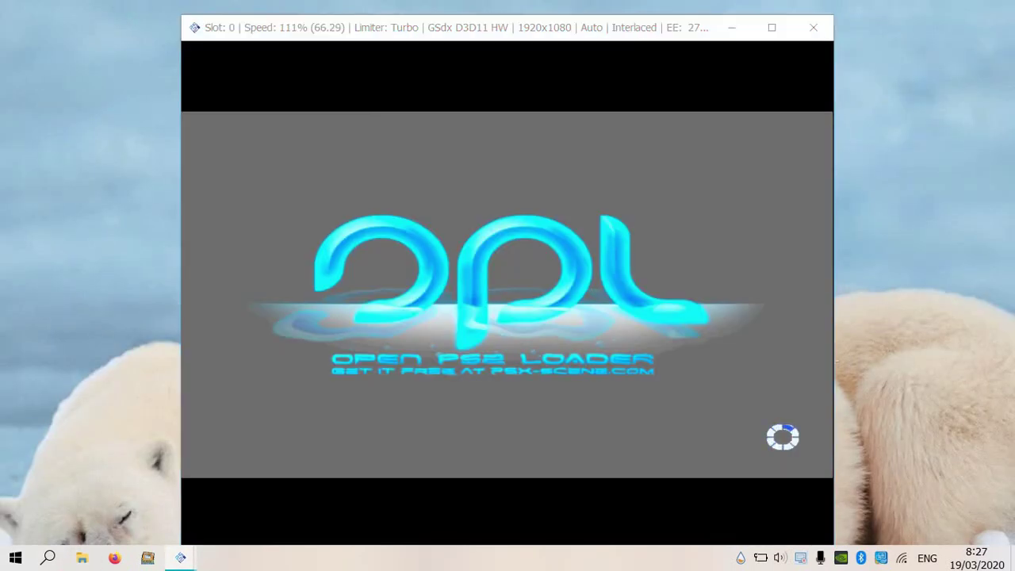
pyautogui.press('super+s')
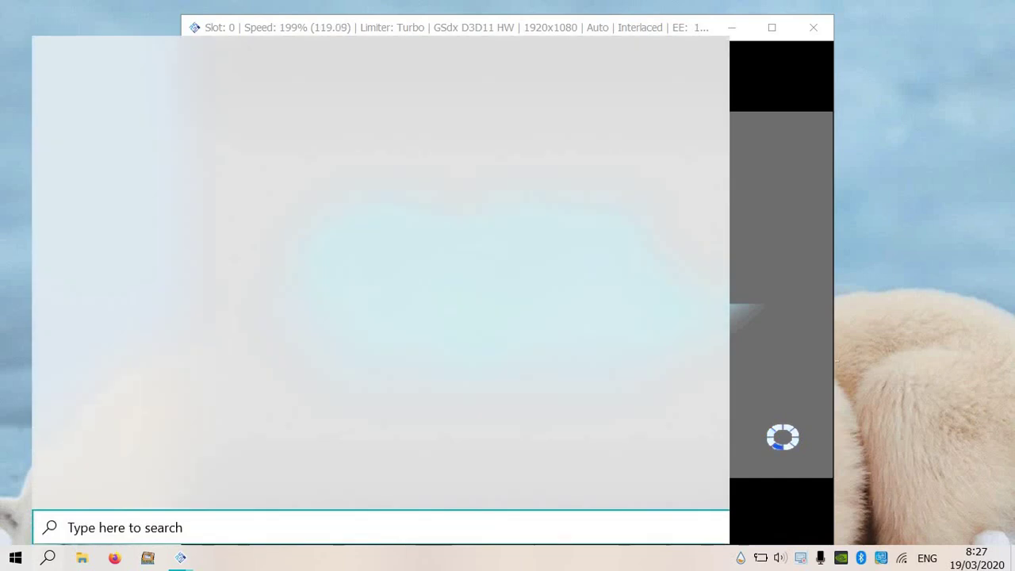
# Launch SoftEther VPN Client Manager and connect to VPN Gate relay public-vpn-195 over TCP.
pyautogui.write('soft')
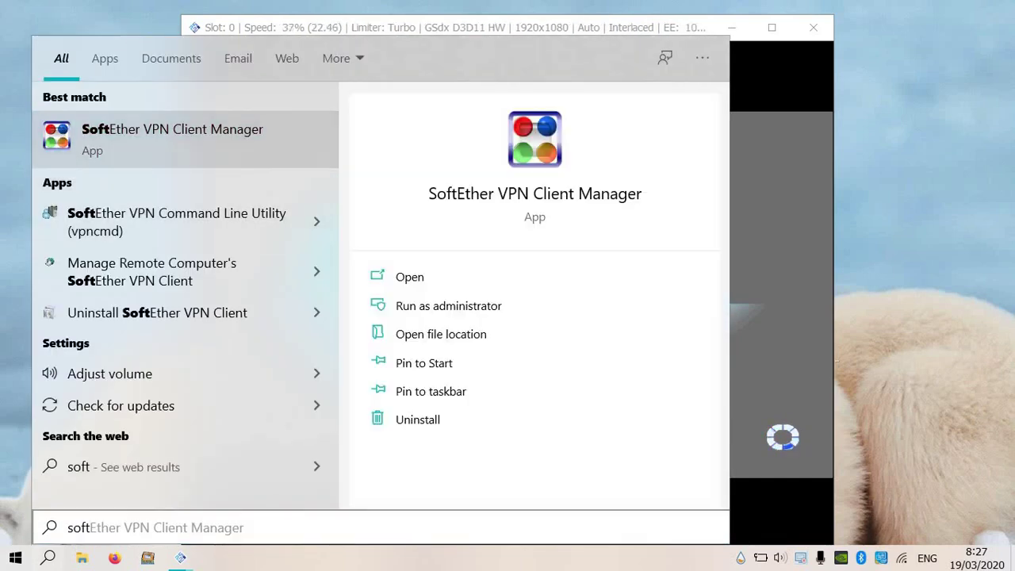
pyautogui.press('Escape')
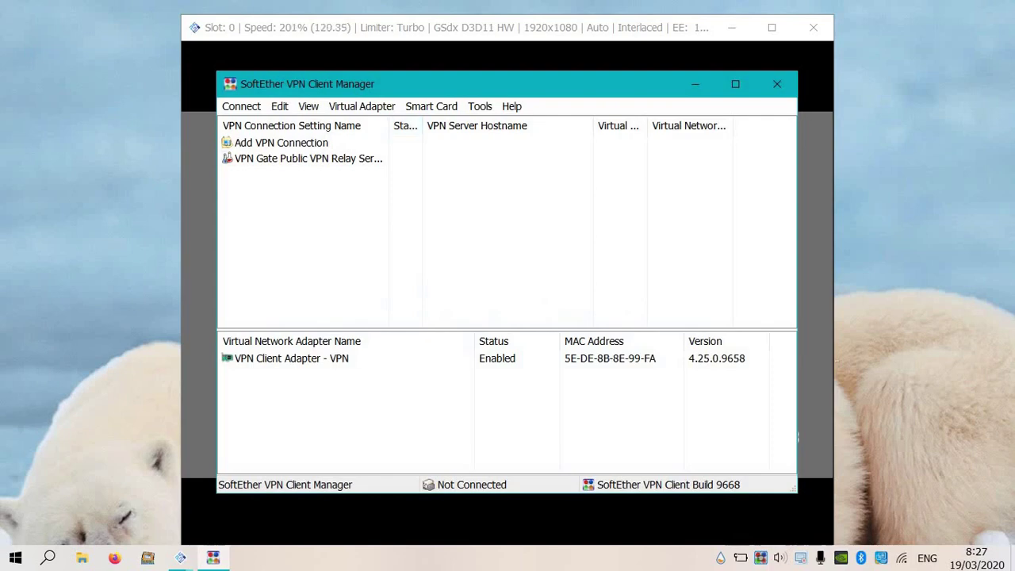
pyautogui.press('Return')
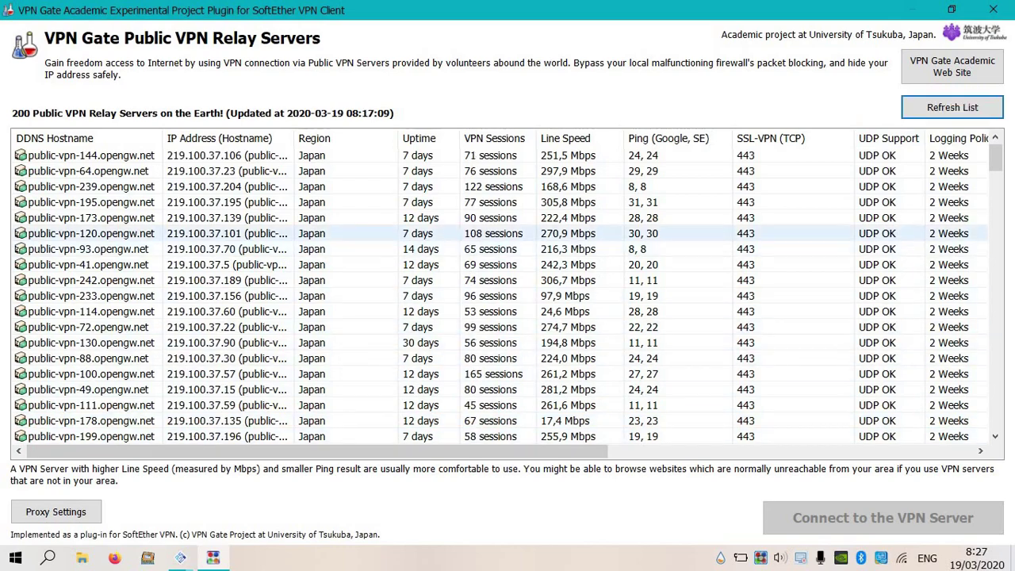
pyautogui.press('Return')
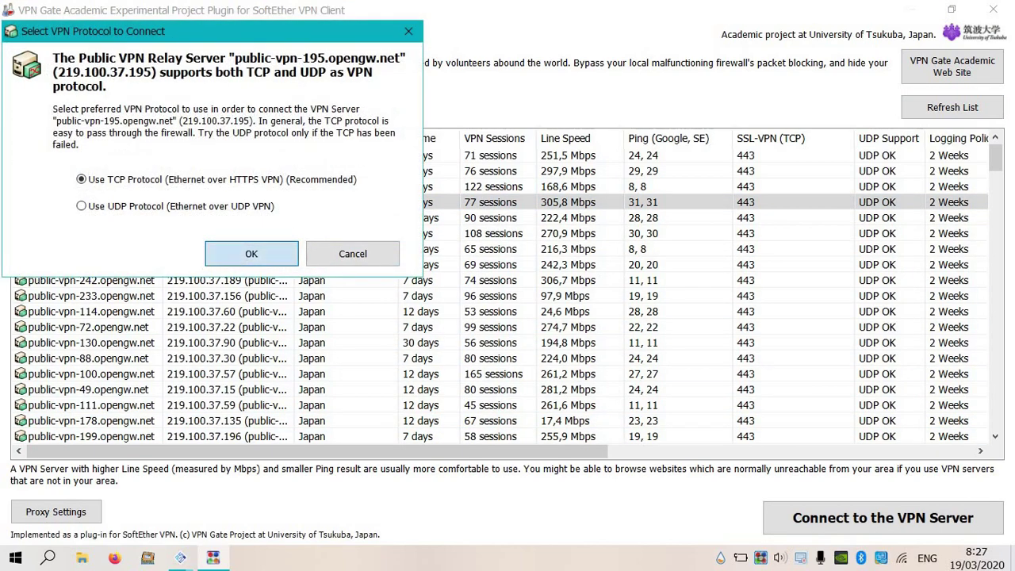
pyautogui.press('Return')
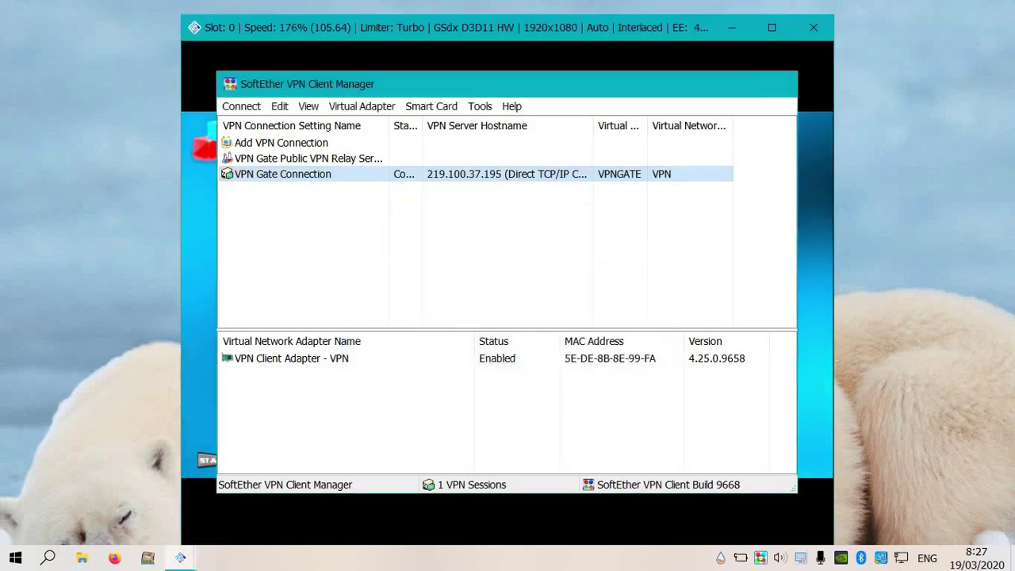
# Launch OB2 MOD from the OPL HDD Games list and choose NETWORK PLAY.
pyautogui.press('q')
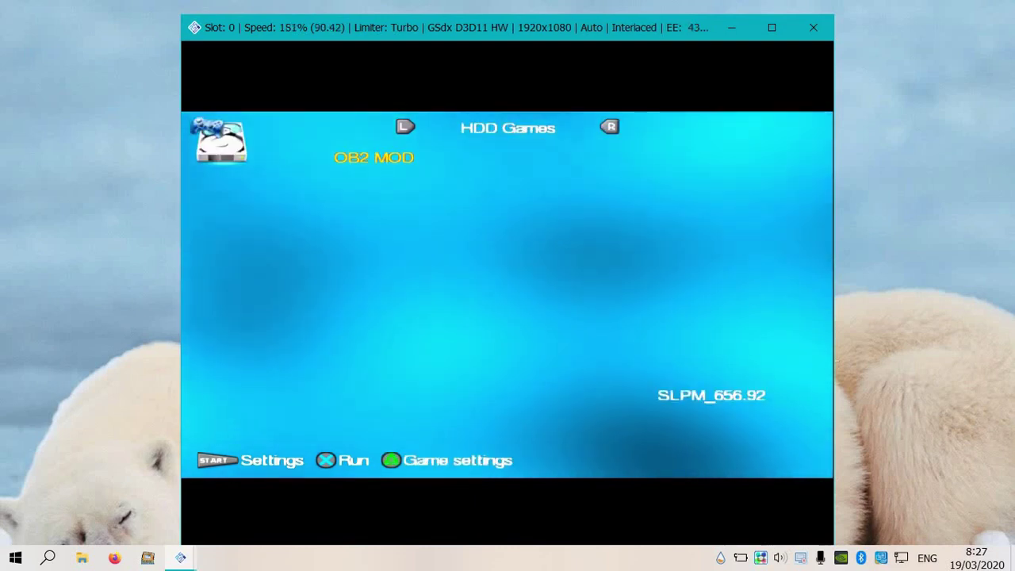
pyautogui.press('Return')
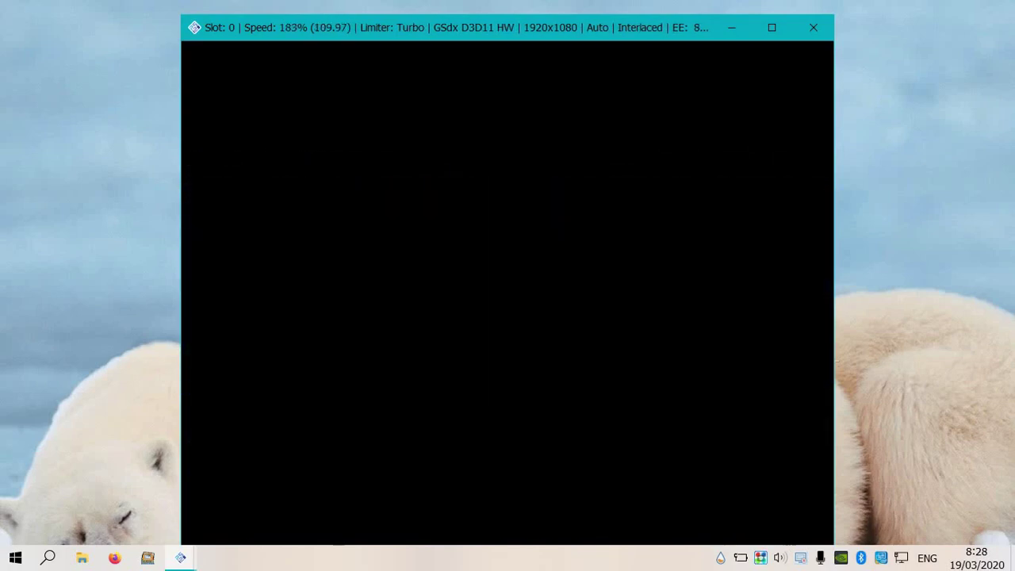
pyautogui.press('Down')
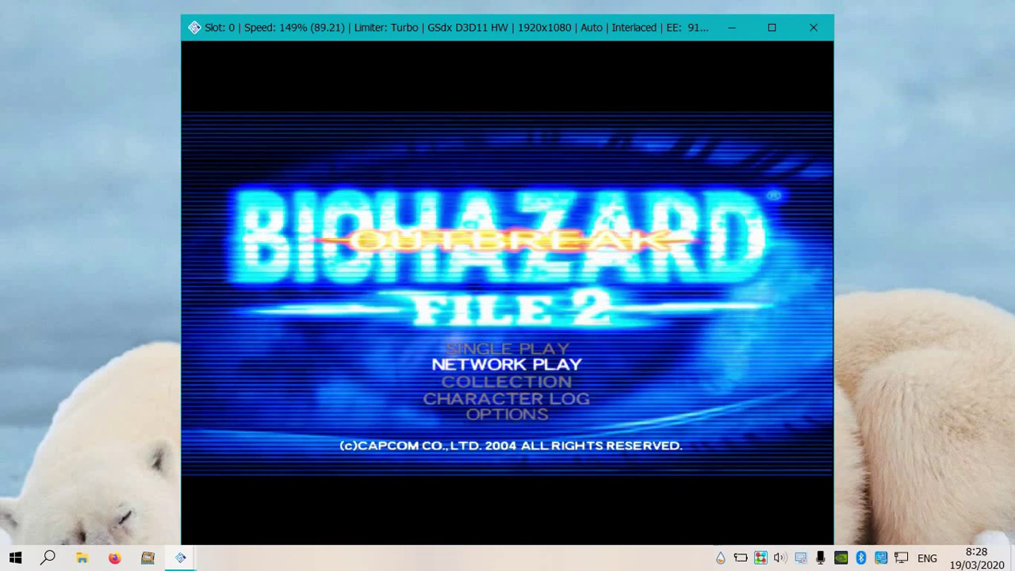
pyautogui.press('Return')
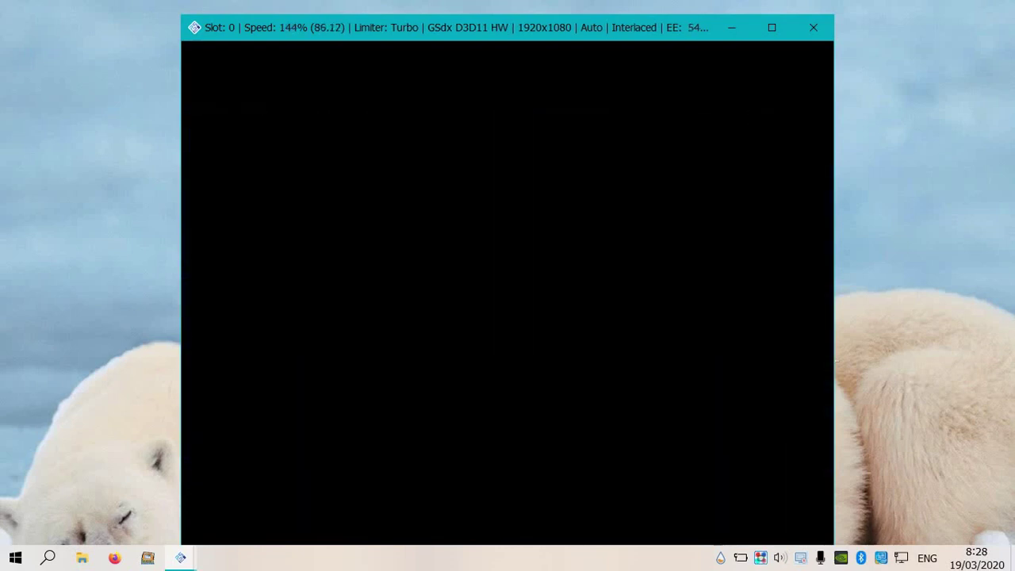
# Load the NET file, reuse the previous connection and accept the terms of use.
pyautogui.press('Return')
pyautogui.press('Return')
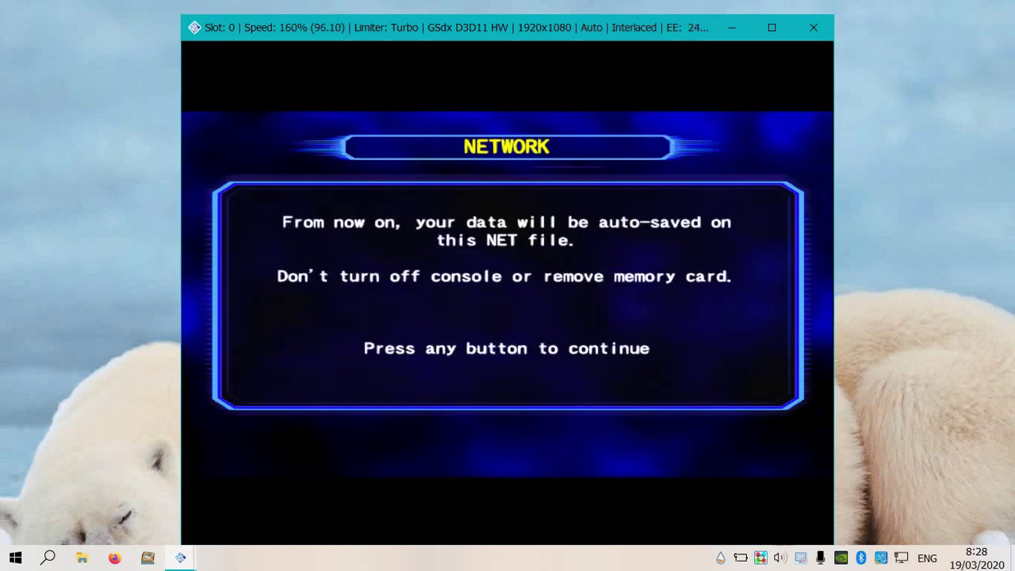
pyautogui.press('Return')
pyautogui.press('Return')
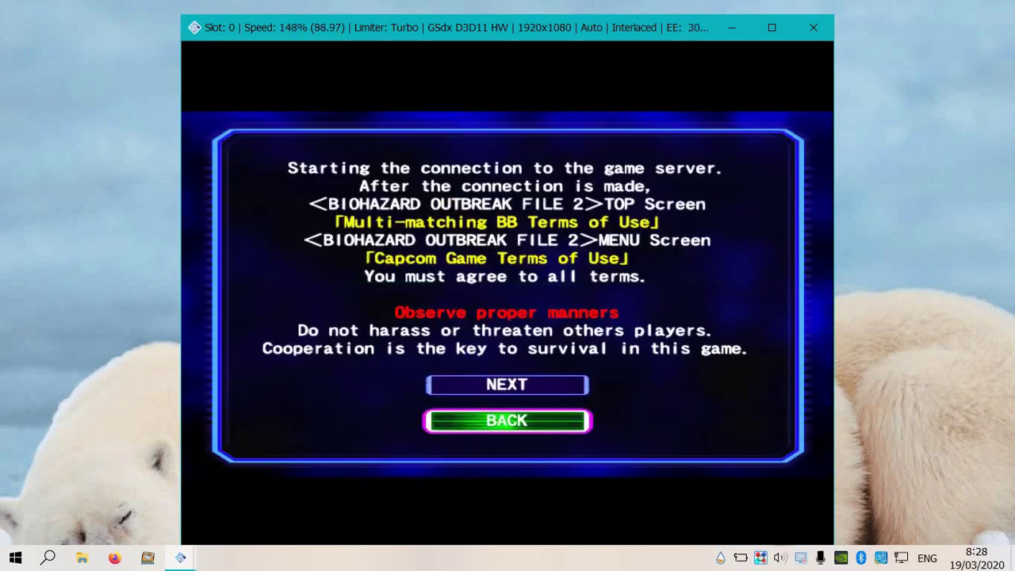
pyautogui.press('Up')
pyautogui.press('Return')
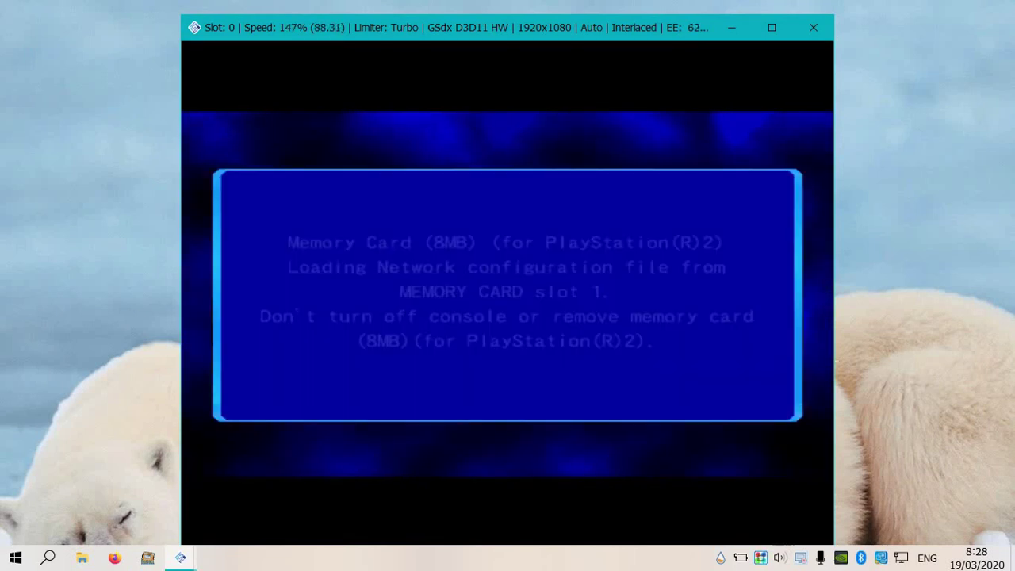
pyautogui.press('Return')
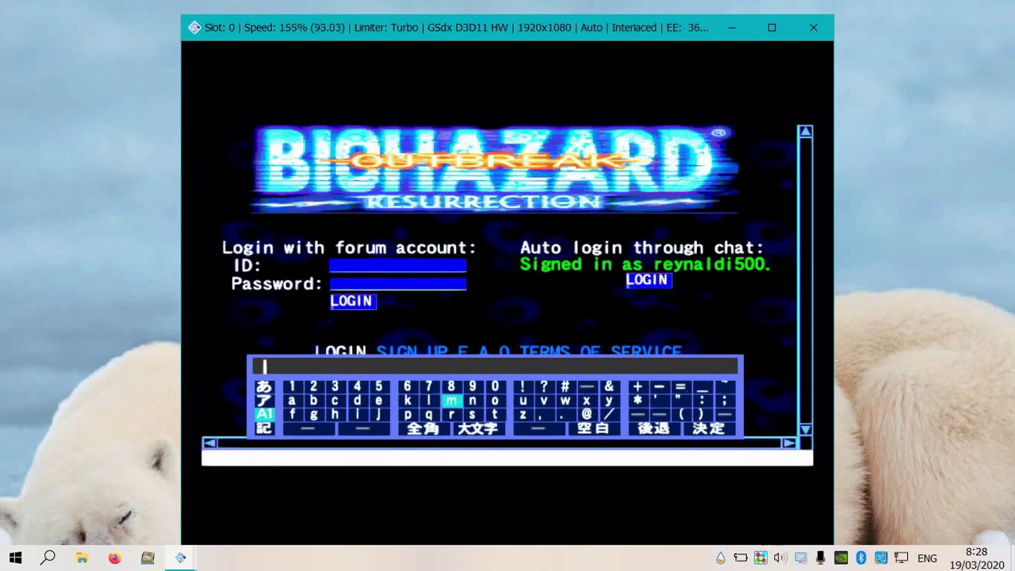
# Enter the forum account ID and password, log in, and choose Enter lobbies.
pyautogui.press('Return')
pyautogui.press('Return')
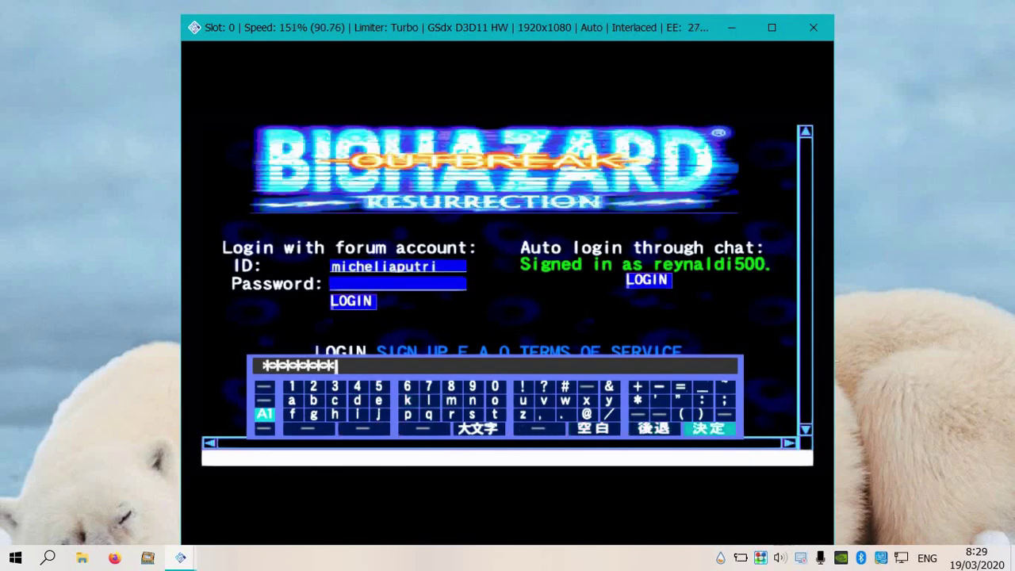
pyautogui.press('Return')
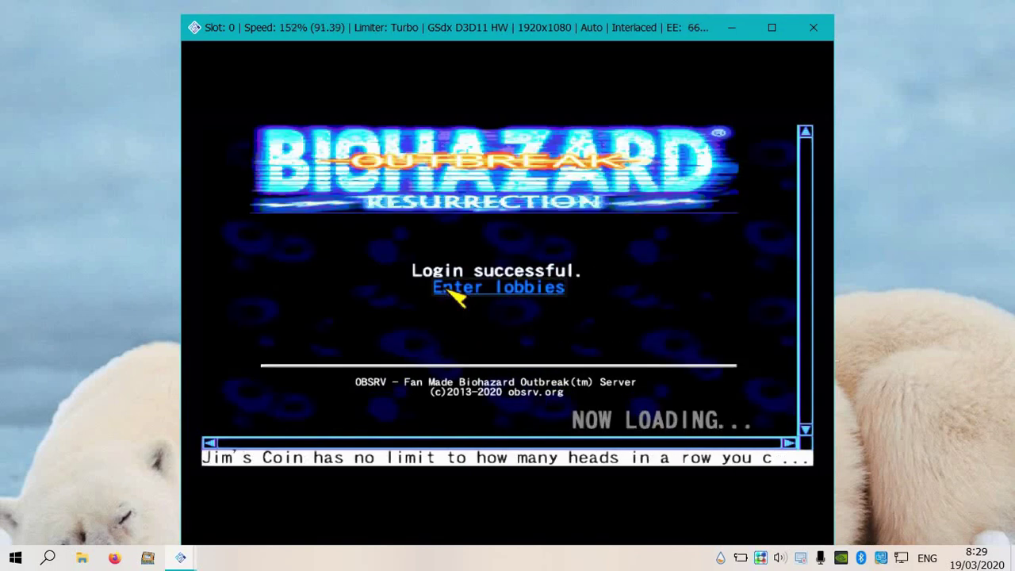
pyautogui.press('Return')
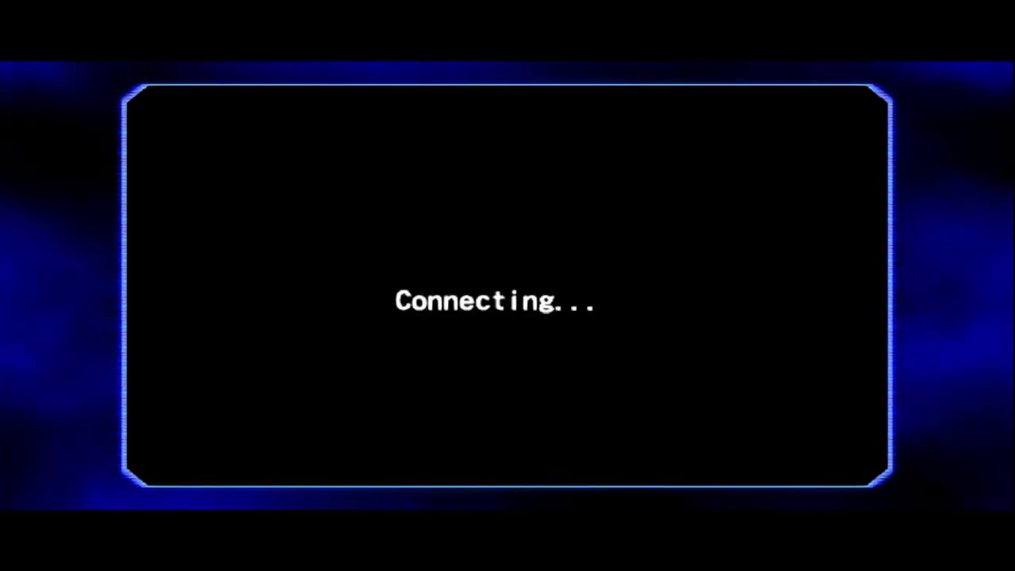
# Erase the prefilled handle name and retype its letters on the on-screen keyboard.
pyautogui.press('Right')
pyautogui.press('Right')
pyautogui.press('BackSpace')
pyautogui.press('BackSpace')
pyautogui.press('BackSpace')
pyautogui.press('BackSpace')
pyautogui.press('BackSpace')
pyautogui.press('BackSpace')
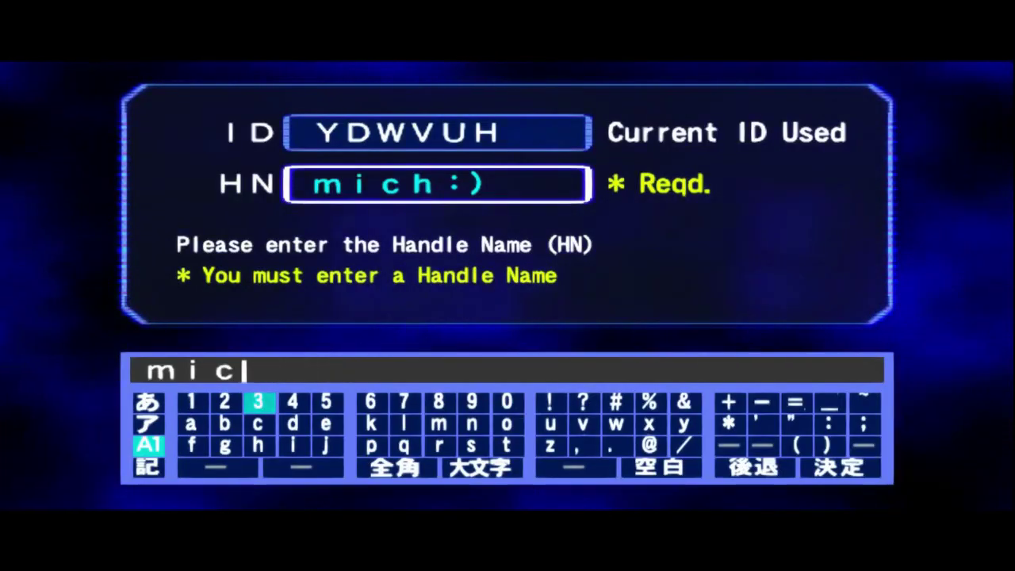
pyautogui.press('Down')
pyautogui.press('Right')
pyautogui.press('Right')
pyautogui.press('Right')
pyautogui.press('Right')
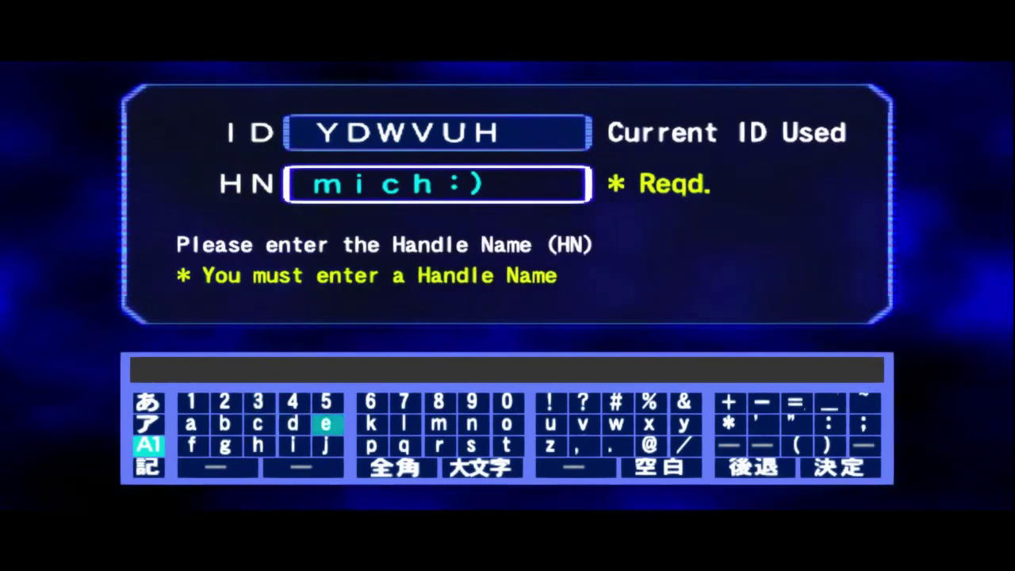
pyautogui.press('Right')
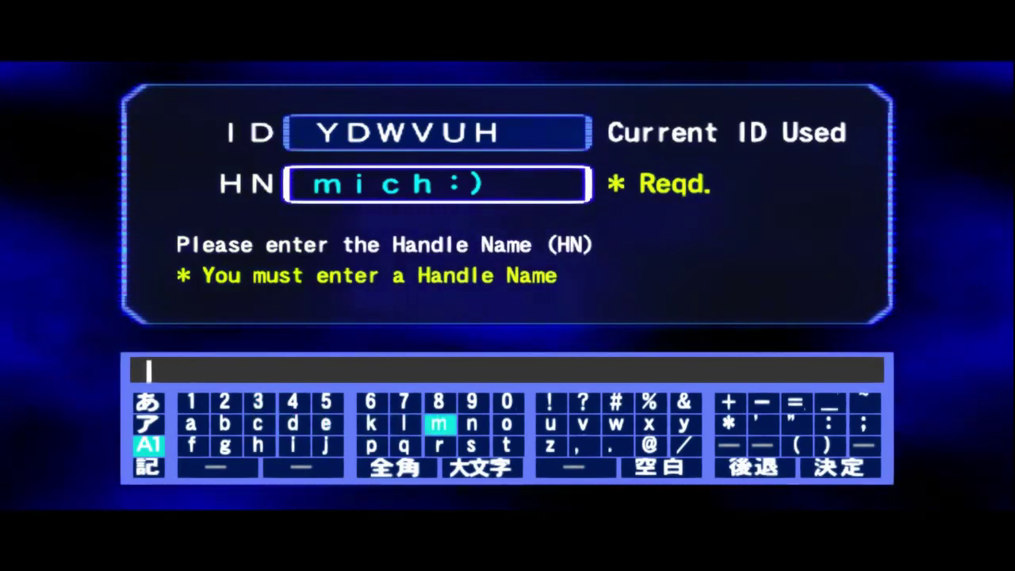
pyautogui.press('Return')
pyautogui.press('Left')
pyautogui.press('Left')
pyautogui.press('Left')
pyautogui.press('Left')
pyautogui.press('Down')
pyautogui.press('Return')
pyautogui.press('Up')
pyautogui.press('Left')
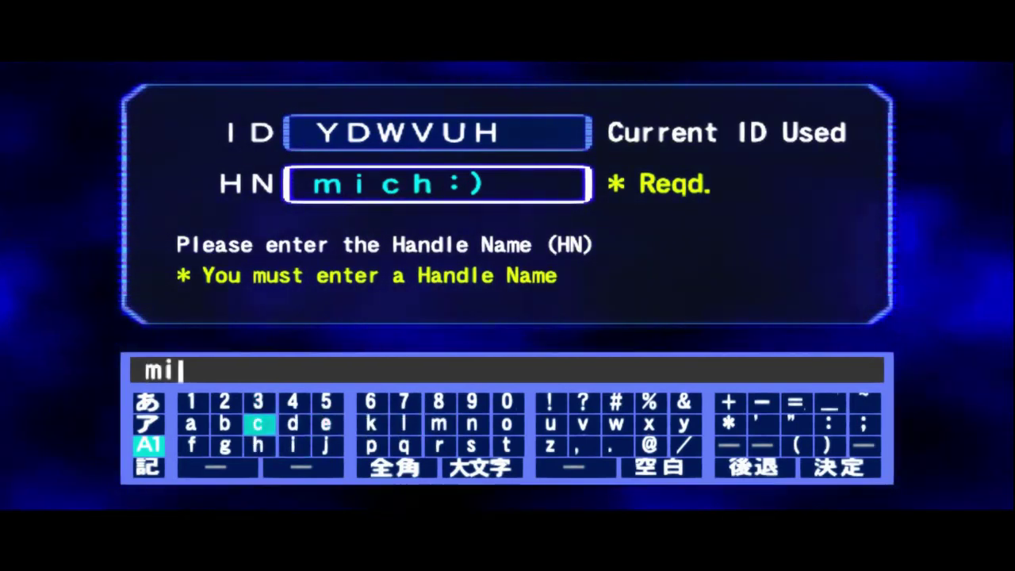
pyautogui.press('Return')
pyautogui.press('Down')
pyautogui.press('Return')
# Append a colon and closing parenthesis, confirm the handle name and answer the keep-ID prompt.
pyautogui.press('Right')
pyautogui.press('Up')
pyautogui.press('Up')
pyautogui.press('Right')
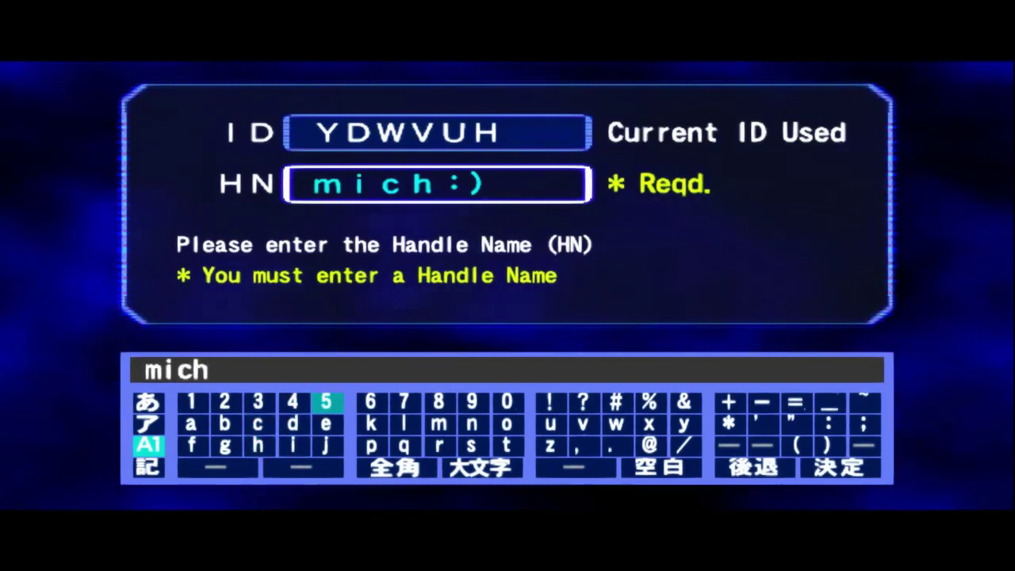
pyautogui.press('Down')
pyautogui.press('Right')
pyautogui.press('Right')
pyautogui.press('Right')
pyautogui.press('Right')
pyautogui.press('Right')
pyautogui.press('Right')
pyautogui.press('Right')
pyautogui.press('Right')
pyautogui.press('Right')
pyautogui.press('Right')
pyautogui.press('Right')
pyautogui.press('Right')
pyautogui.press('Right')
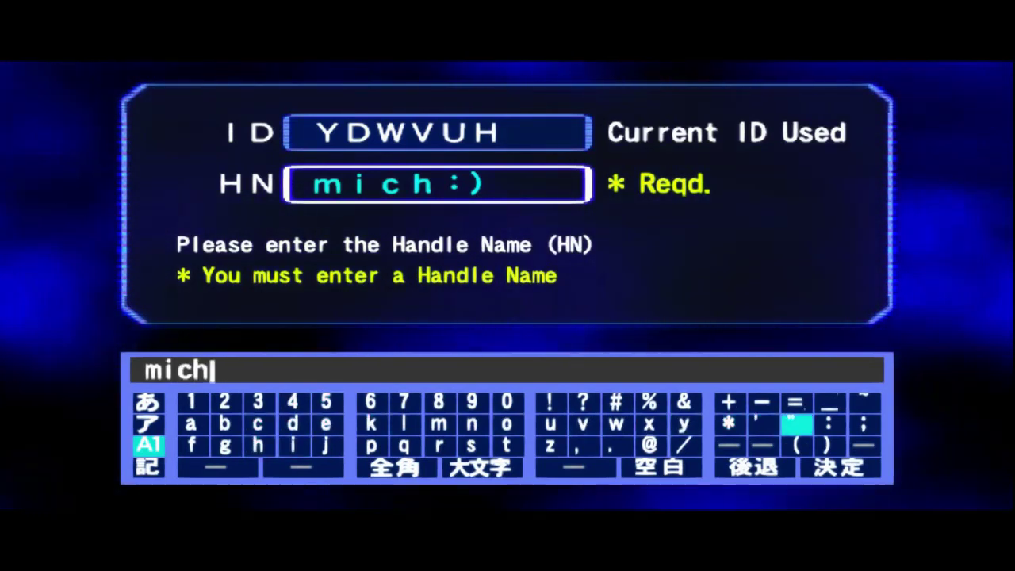
pyautogui.press('Right')
pyautogui.press('Return')
pyautogui.press('Down')
pyautogui.press('Return')
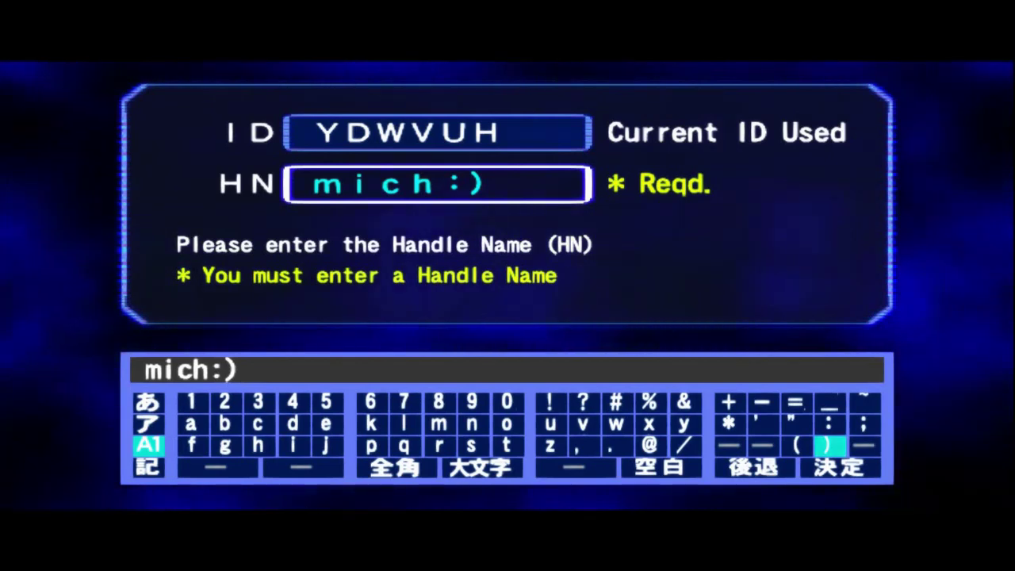
pyautogui.press('Return')
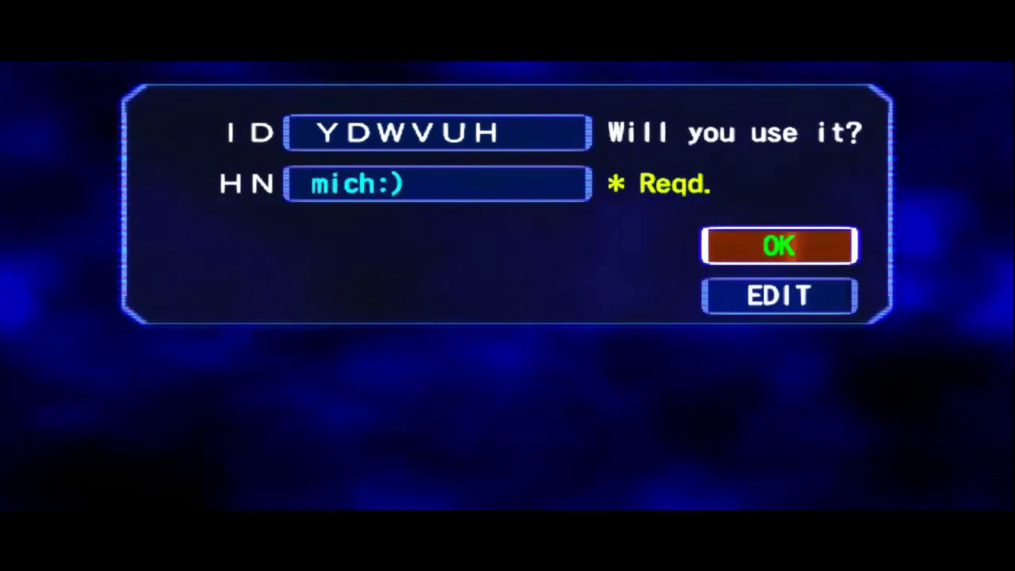
pyautogui.press('Return')
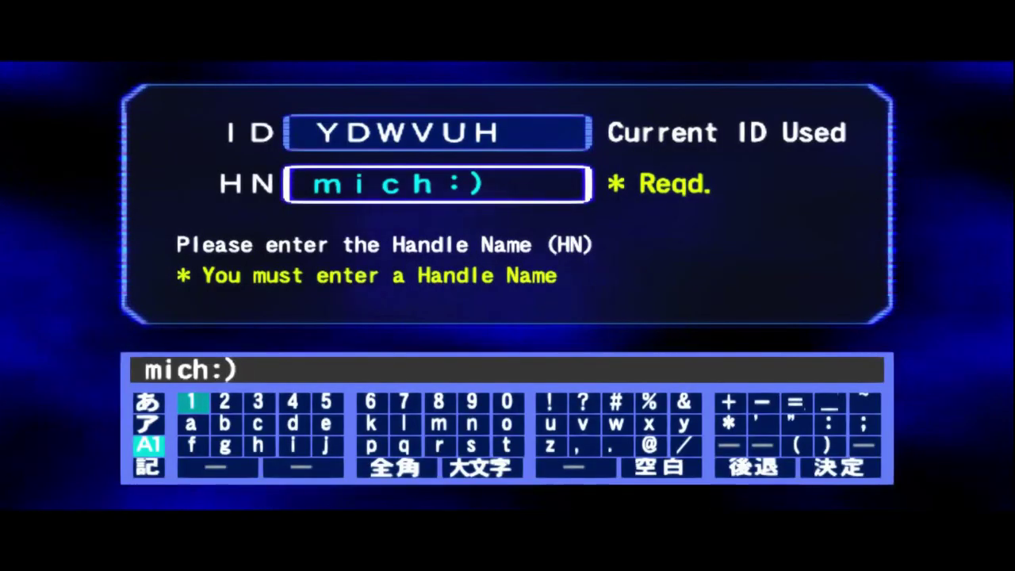
# Type 11, erase the extra characters, then try the katakana and symbol keyboard modes.
pyautogui.write('11')
pyautogui.press('BackSpace')
pyautogui.press('BackSpace')
pyautogui.press('BackSpace')
pyautogui.press('BackSpace')
pyautogui.press('BackSpace')
pyautogui.press('BackSpace')
pyautogui.press('BackSpace')
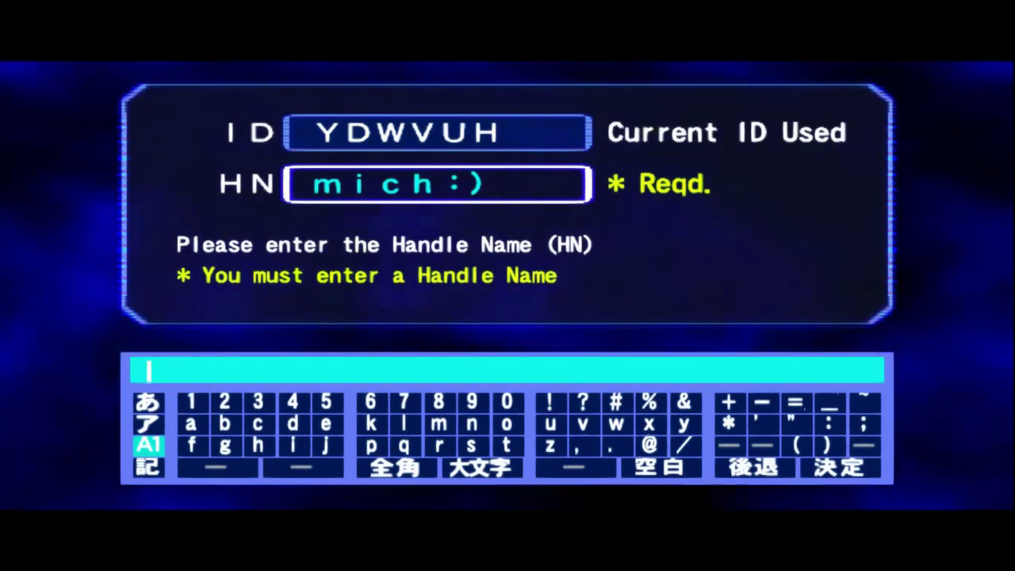
pyautogui.press('Down')
pyautogui.press('Left')
pyautogui.press('Up')
pyautogui.press('Return')
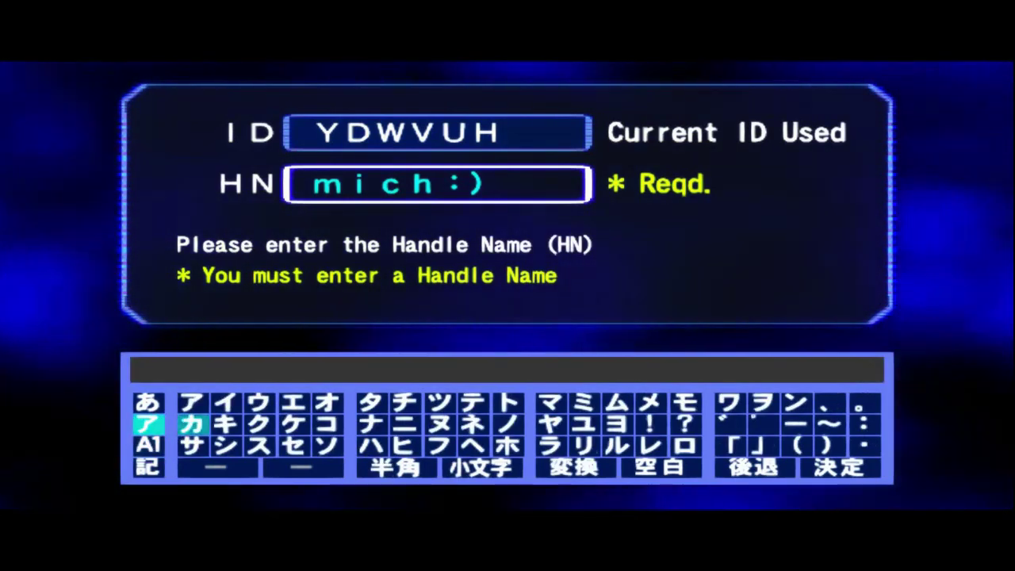
pyautogui.press('Left')
pyautogui.press('Return')
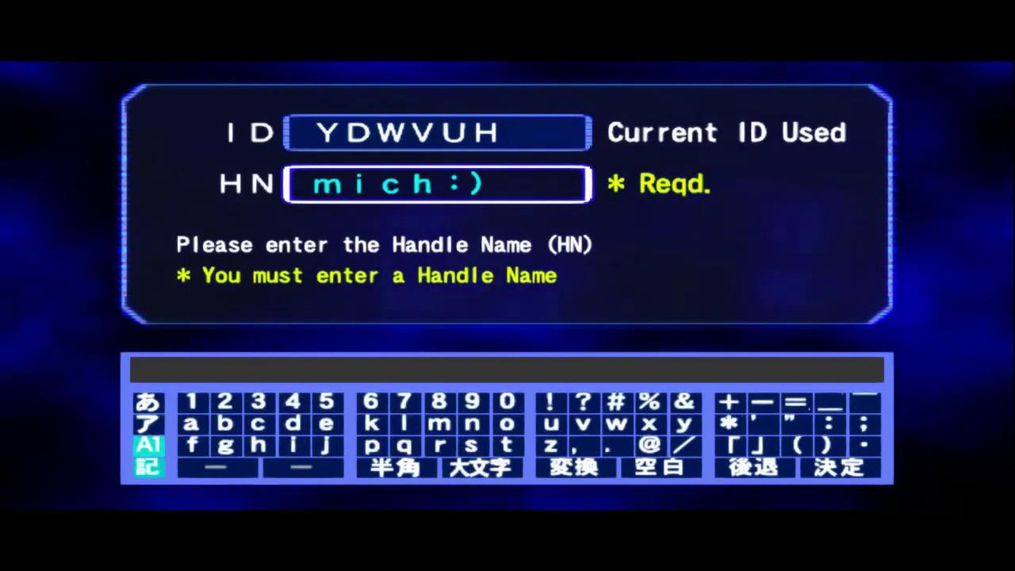
pyautogui.press('Return')
pyautogui.press('Up')
pyautogui.press('Return')
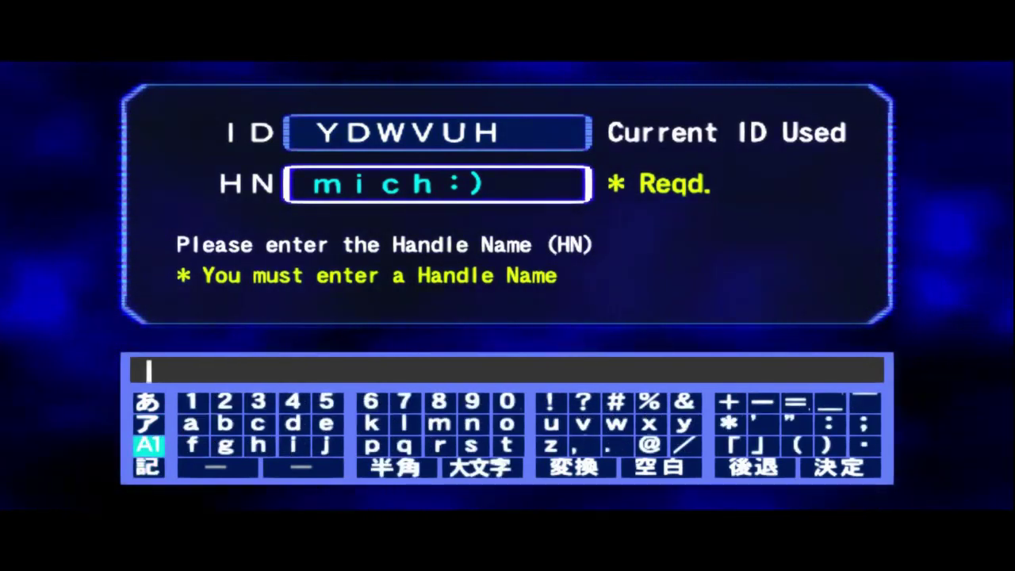
# Cycle the on-screen keyboard through symbols, hiragana, katakana and Latin letters.
pyautogui.press('Down')
pyautogui.press('Return')
pyautogui.press('Down')
pyautogui.press('Return')
pyautogui.press('Down')
pyautogui.press('Return')
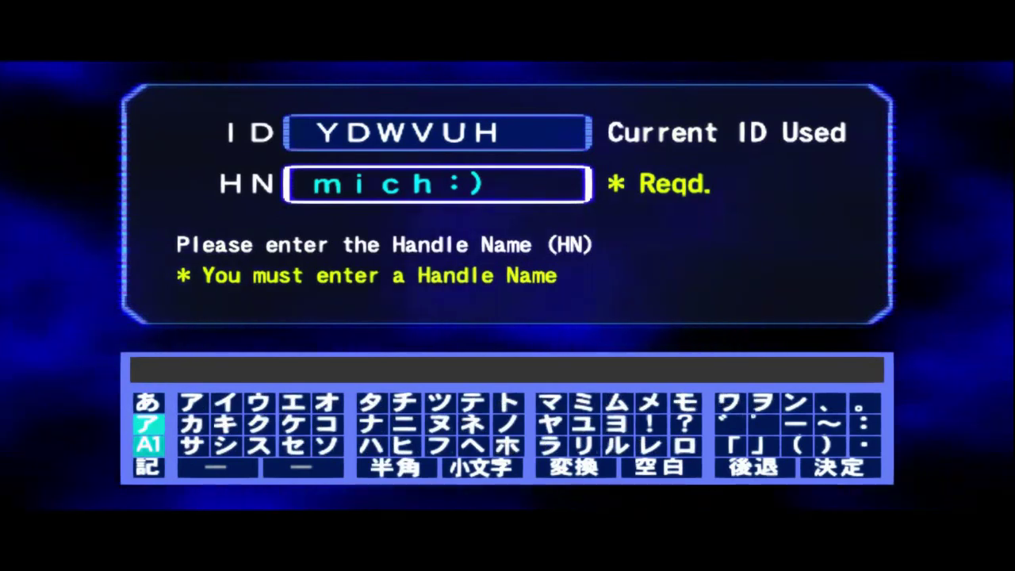
pyautogui.press('Down')
pyautogui.press('Return')
pyautogui.press('Up')
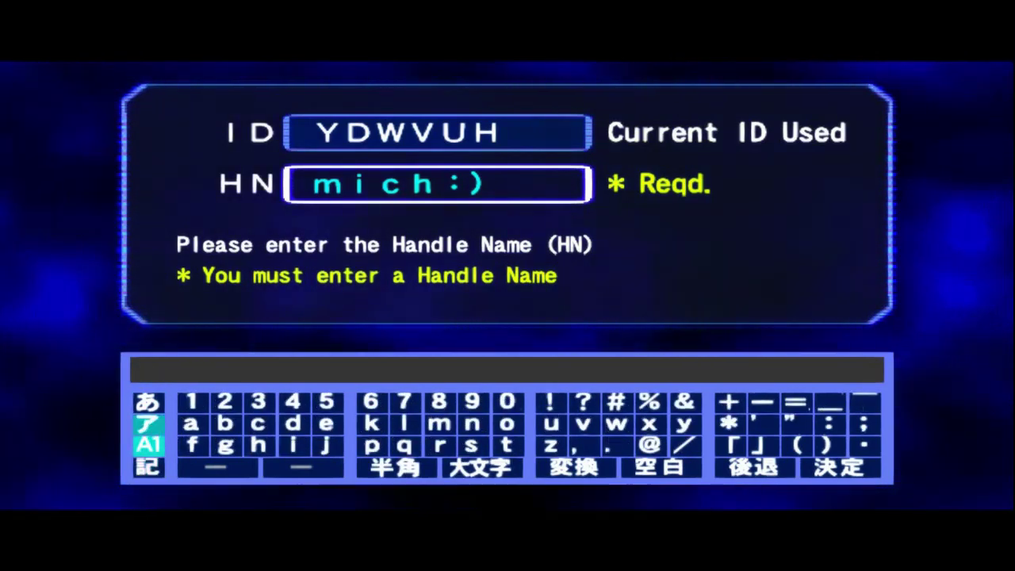